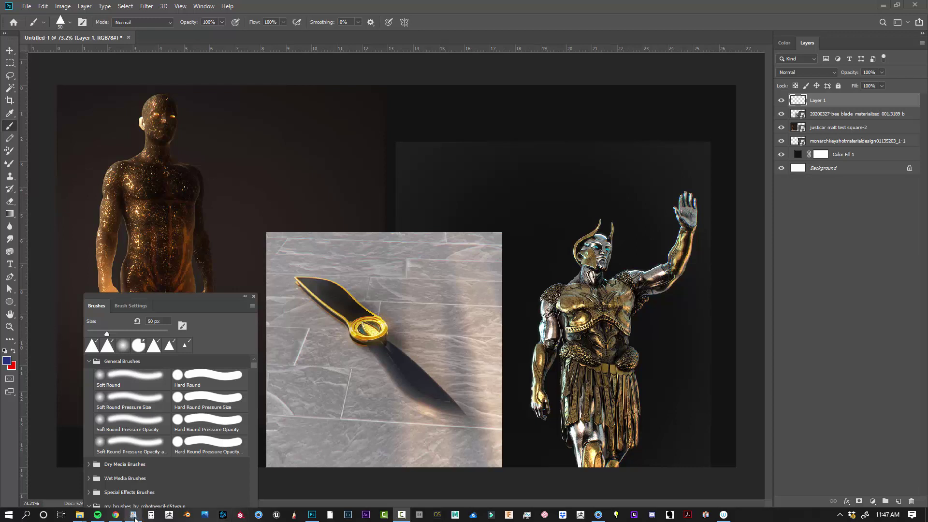
Switch to the gold notes in WordPad, highlight the "Color is relative." point, and return to Photoshop.
left_click(134, 515)
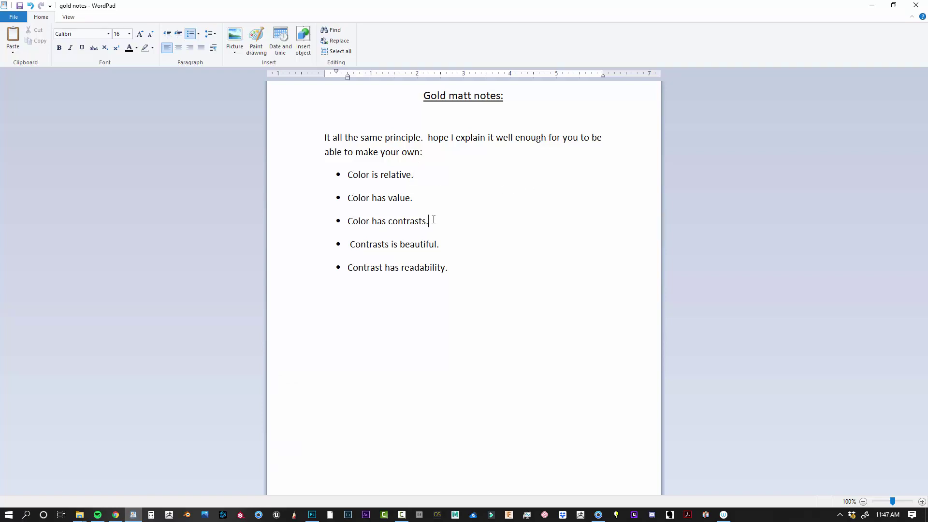
left_click_drag(429, 177, 346, 175)
left_click(480, 200)
left_click(312, 515)
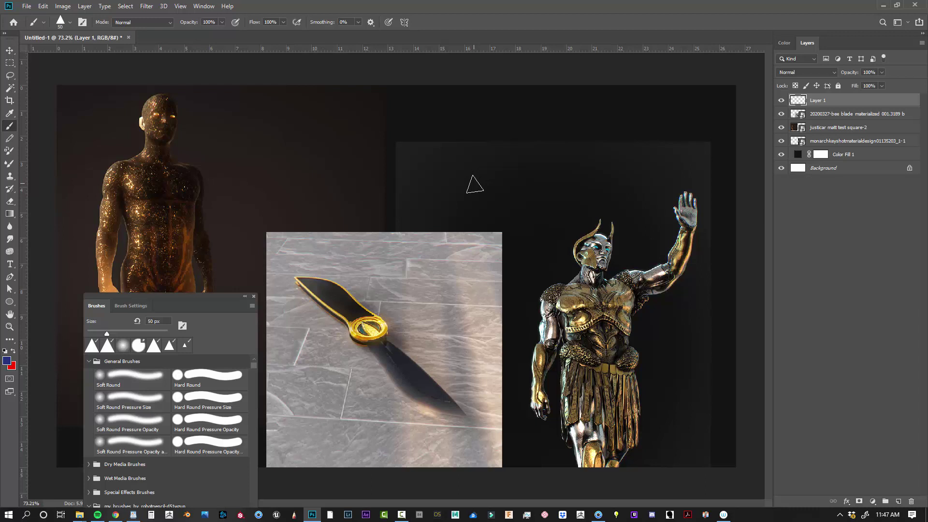
Sample the dark canvas background colour and switch the colour picker display from the wheel to Hue Cube.
left_click(782, 42)
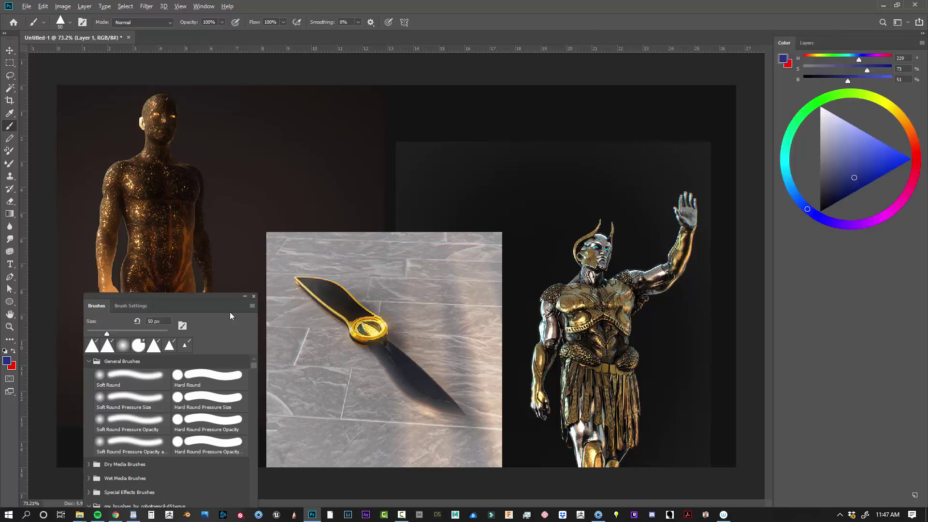
left_click(474, 104, "alt")
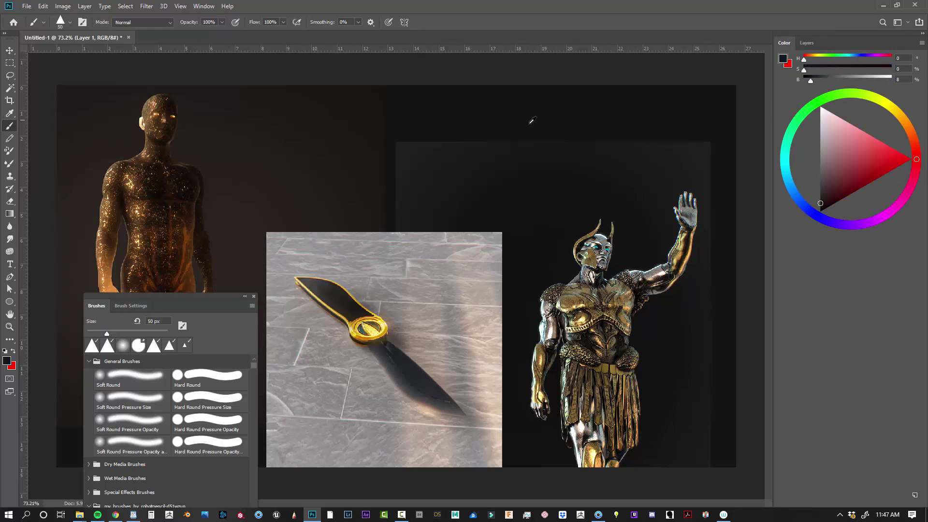
left_click(922, 43)
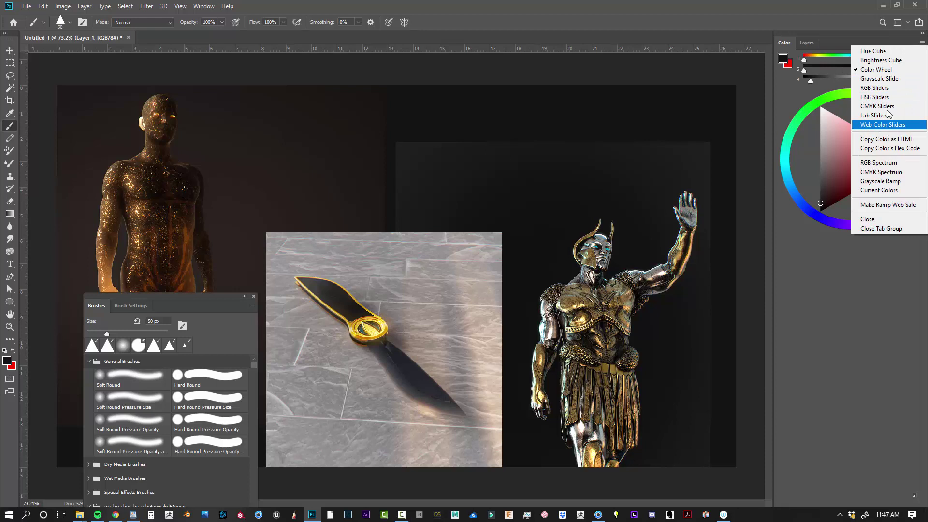
left_click(884, 51)
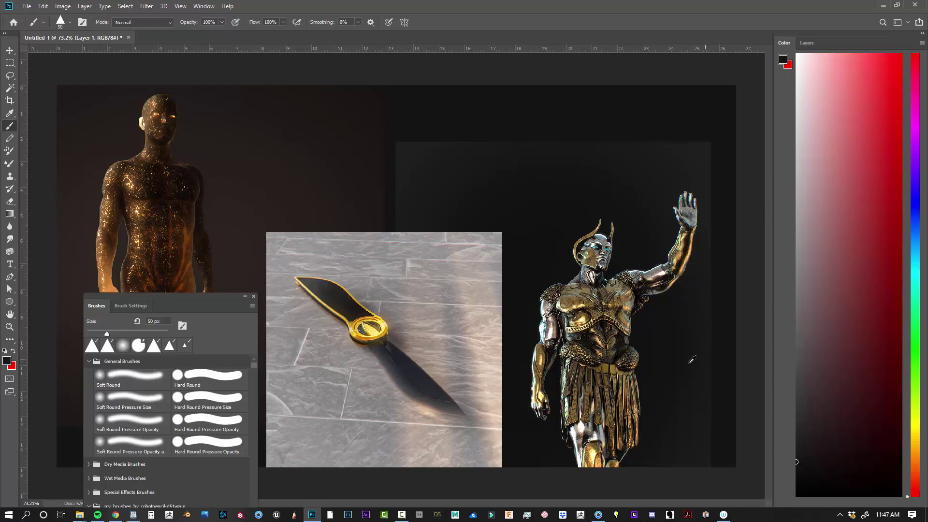
Sample colours from the armoured figure's chest and across the dark background beside it.
left_click(598, 302, "alt")
left_click(613, 296, "alt")
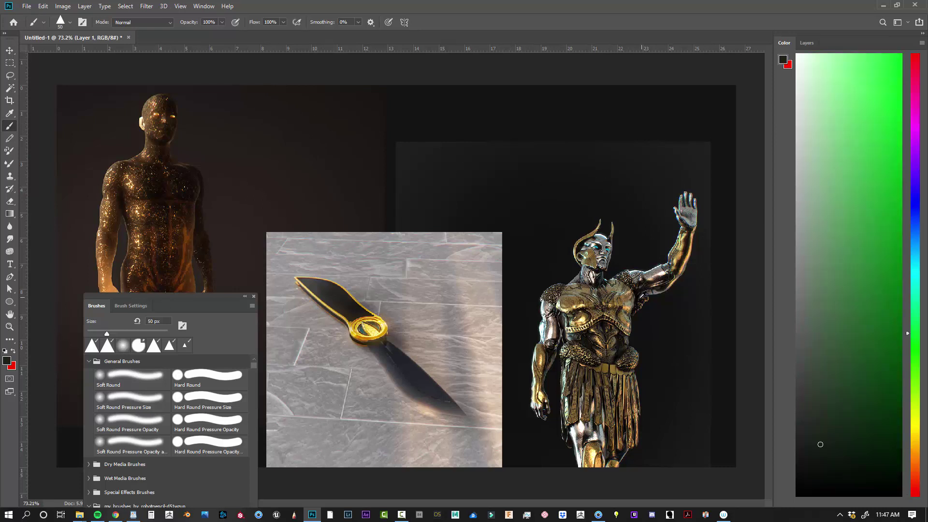
mouse_move(641, 297)
left_mouse_down()
mouse_move(589, 367)
mouse_move(639, 432)
mouse_move(570, 266)
mouse_move(629, 243)
mouse_move(638, 174)
mouse_move(312, 160)
mouse_move(521, 115)
mouse_move(478, 248)
left_mouse_up()
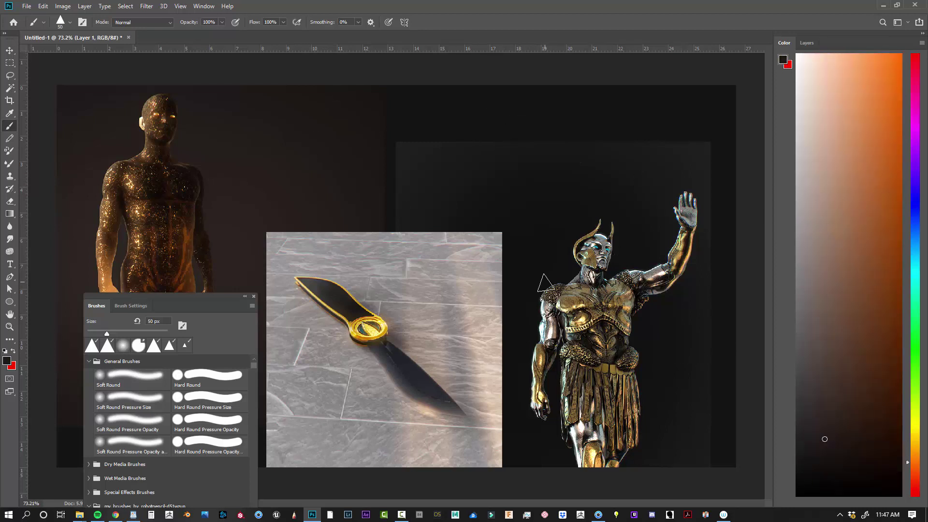
Move the Brushes panel lower to uncover the gold-speckled figure, and compare sampled colours from its body and the armoured figure's chest.
left_click_drag(185, 297, 175, 366)
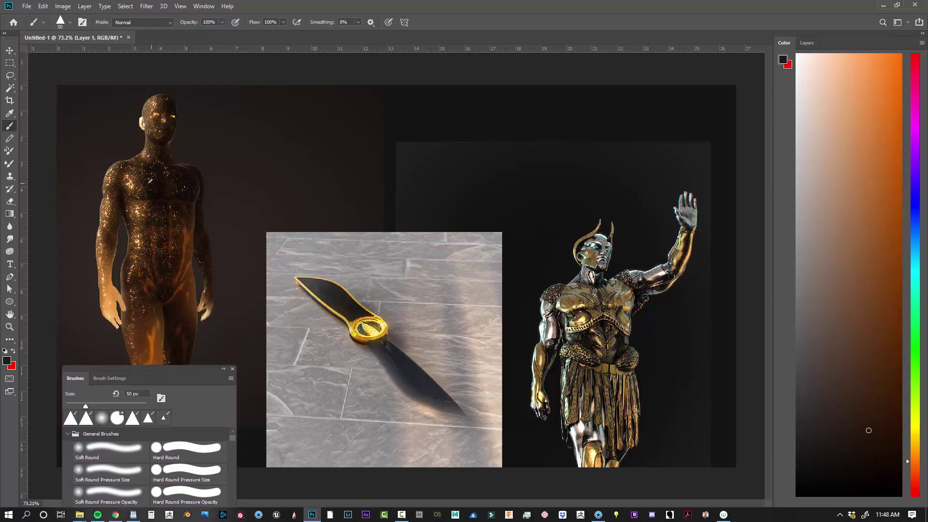
mouse_move(130, 179)
left_mouse_down()
mouse_move(133, 185)
mouse_move(131, 160)
mouse_move(104, 236)
left_mouse_up()
left_click(581, 303, "alt")
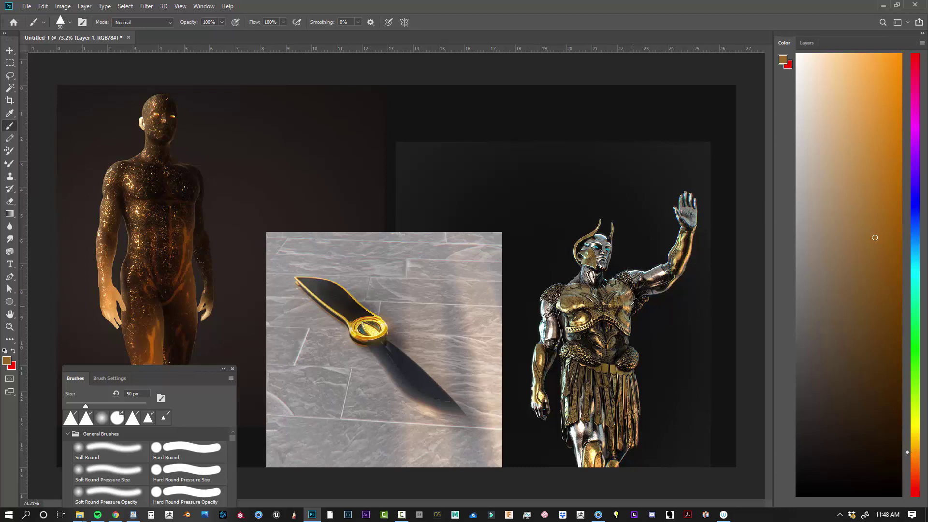
left_click(633, 302, "alt")
left_click(629, 305, "alt")
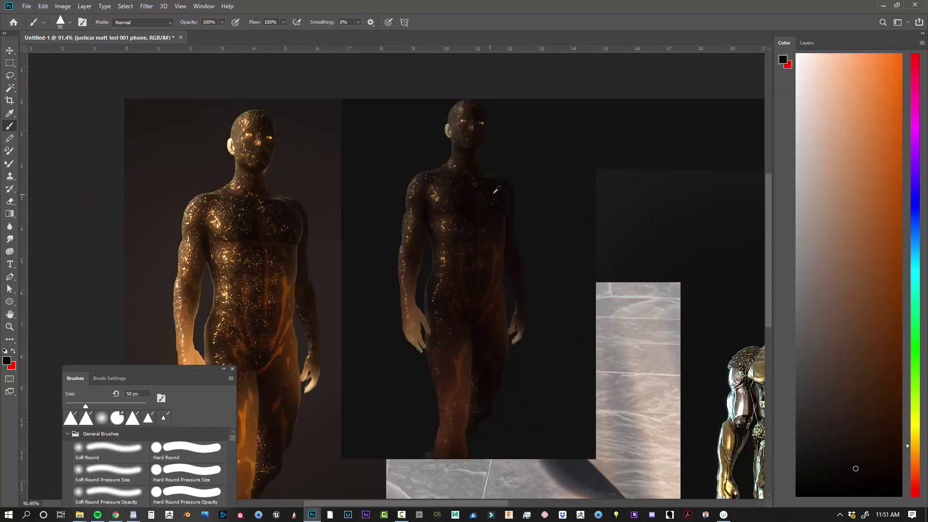
Sample colours across the chest and torso of the darker copy of the gold-speckled figure.
mouse_move(494, 193)
left_mouse_down()
mouse_move(518, 193)
mouse_move(498, 192)
mouse_move(465, 159)
mouse_move(479, 115)
mouse_move(478, 143)
mouse_move(460, 169)
mouse_move(488, 302)
mouse_move(448, 332)
mouse_move(432, 296)
left_mouse_up()
left_click_drag(499, 319, 495, 209)
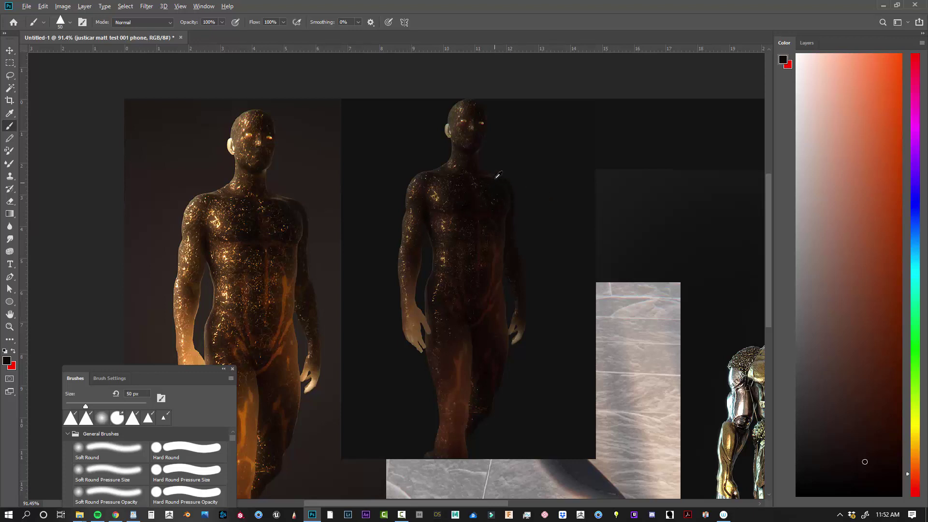
left_click_drag(494, 179, 451, 264)
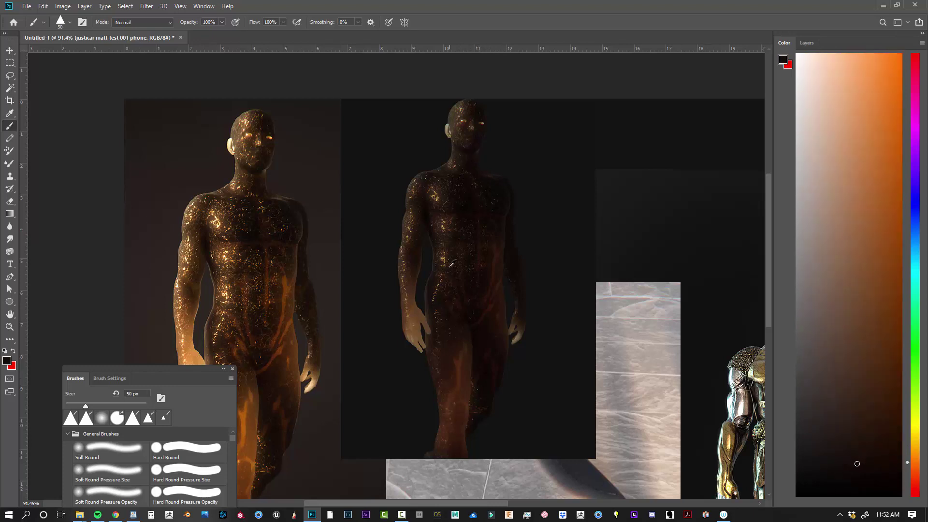
Move the Brushes panel further down, clear of the brighter gold-speckled figure's legs.
scroll(467, 321, "down", 1)
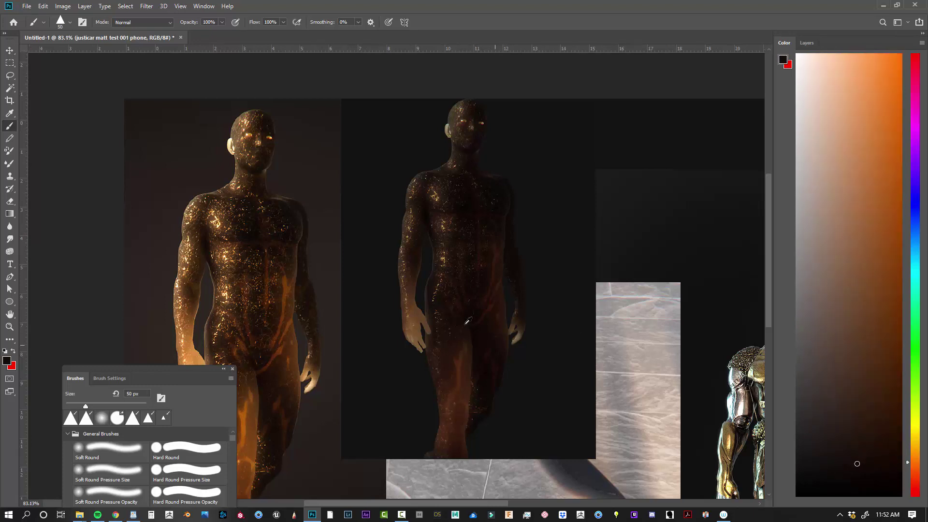
scroll(467, 321, "down", 5)
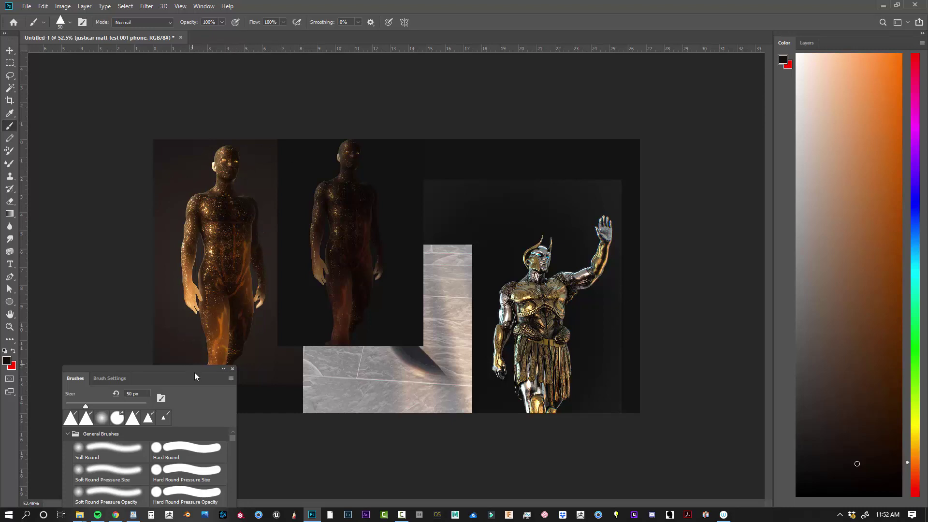
mouse_move(199, 369)
left_mouse_down()
mouse_move(175, 386)
mouse_move(174, 401)
left_mouse_up()
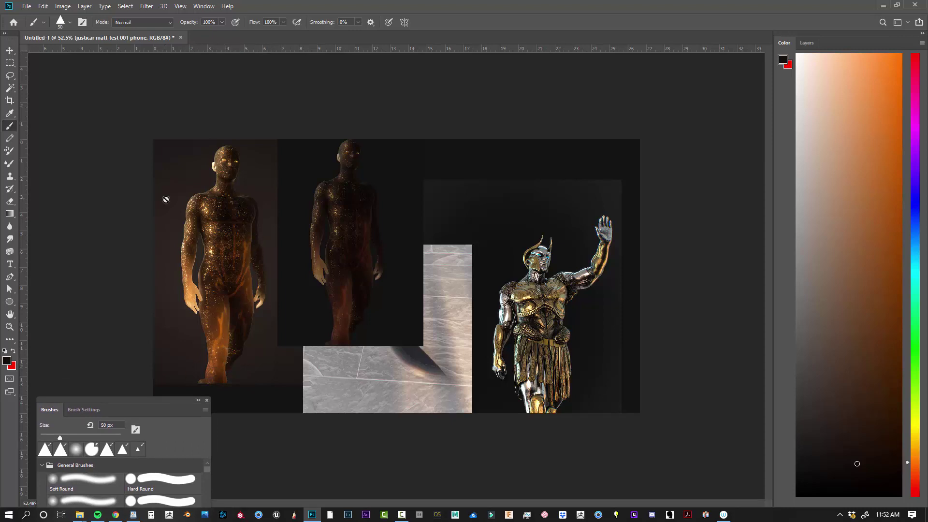
Hide the "justicar matt test 001 phone" layer to uncover the knife image.
scroll(236, 261, "up", 1)
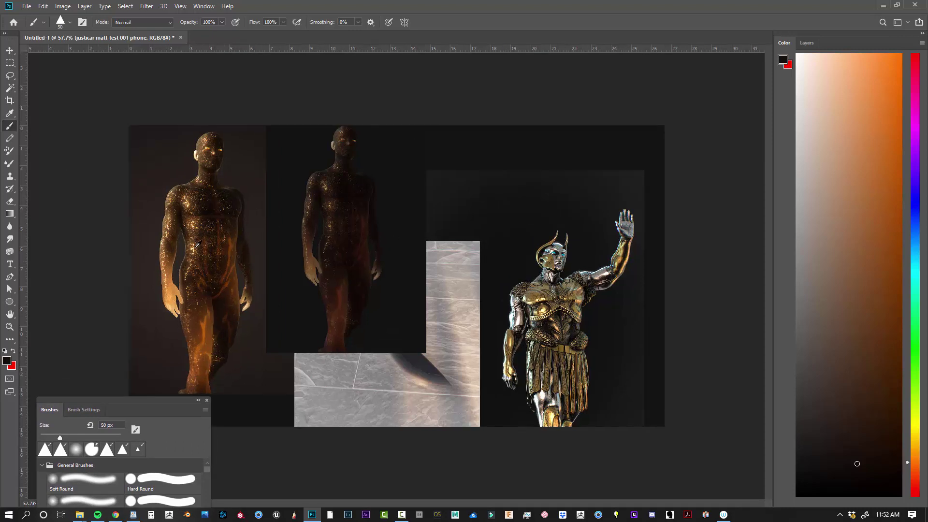
scroll(196, 244, "down", 1)
key("Tab")
key("Tab")
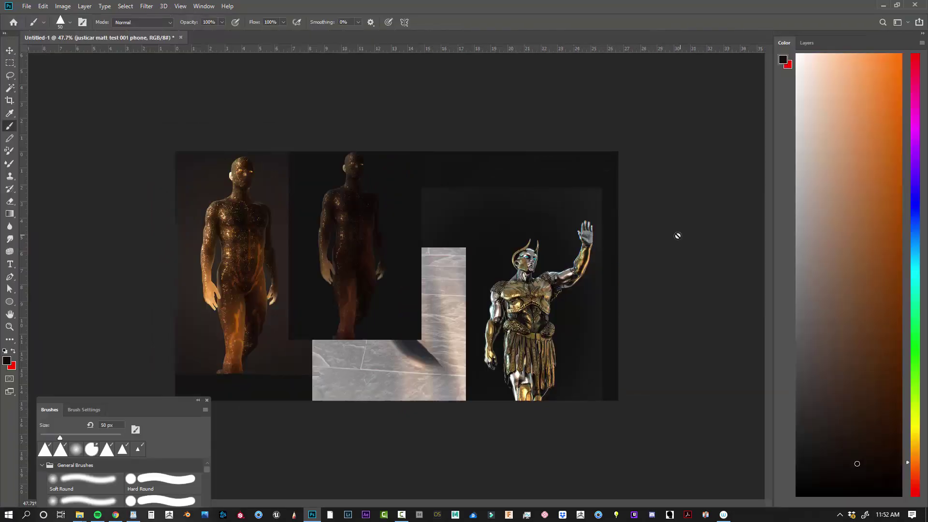
left_click(806, 43)
left_click(781, 101)
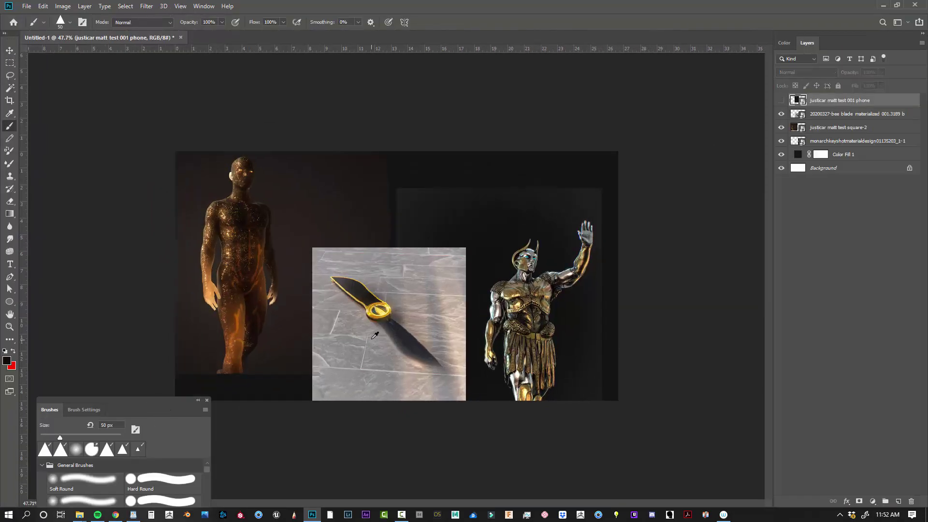
Show the hue cube and sample the stone floor's grey tones beside the knife's upper blade and ring.
scroll(379, 307, "up", 7)
scroll(376, 326, "up", 3)
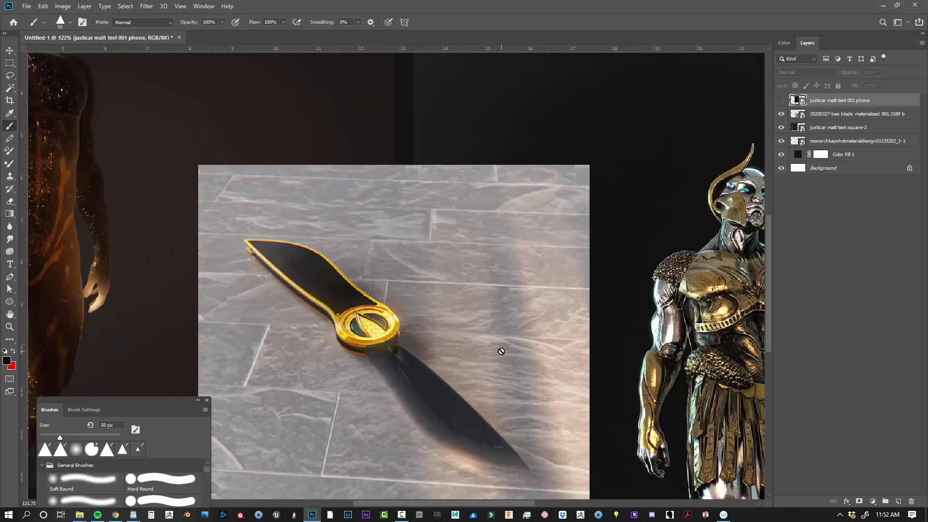
scroll(377, 355, "up", 1)
left_click(488, 260, "alt")
left_click(784, 43)
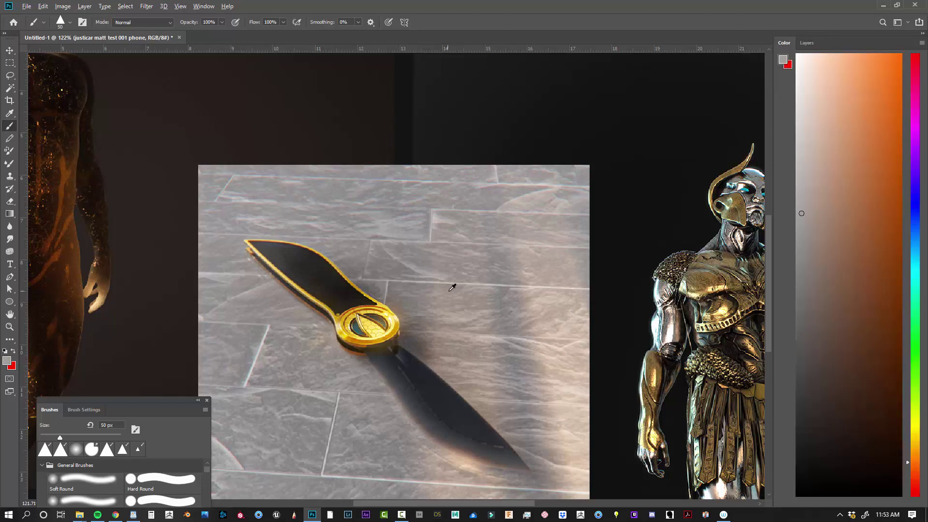
left_click(449, 291, "alt")
left_click(419, 340, "alt")
left_click(410, 286, "alt")
left_click(399, 267, "alt")
left_click(379, 239, "alt")
left_click(385, 242, "alt")
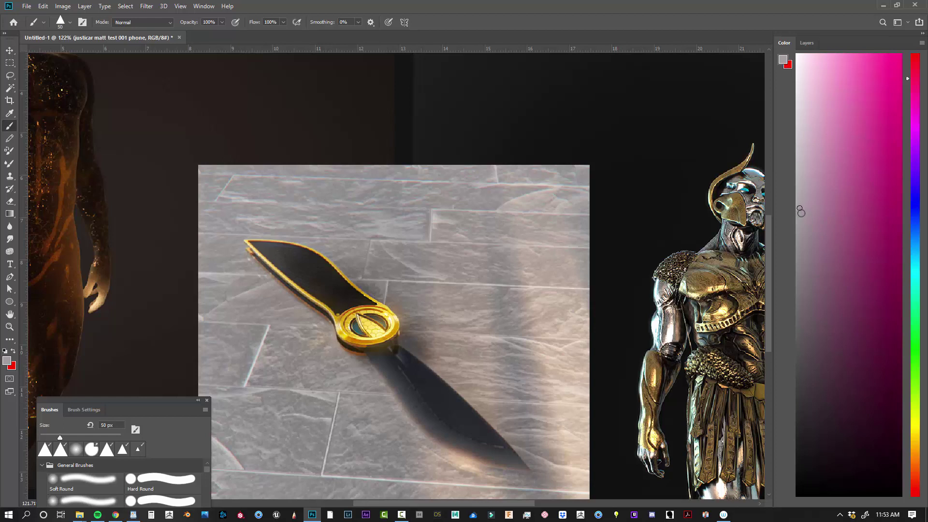
left_click(411, 296, "alt")
left_click(408, 277, "alt")
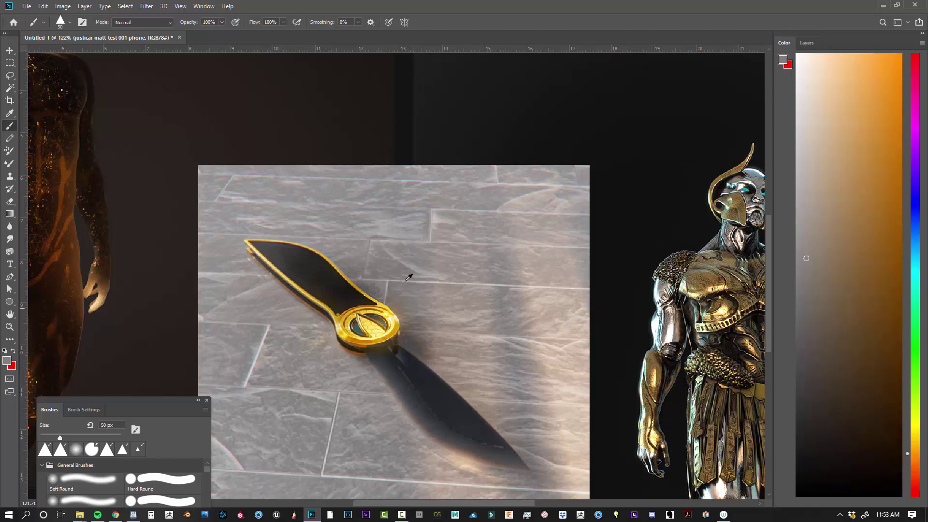
Sample the stone floor's colours at points all the way around the knife, including the warm lit area.
left_click(371, 174, "alt")
left_click(305, 203, "alt")
left_click(233, 242, "alt")
left_click(250, 293, "alt")
left_click(285, 348, "alt")
left_click(325, 393, "alt")
left_click(370, 440, "alt")
left_click(421, 484, "alt")
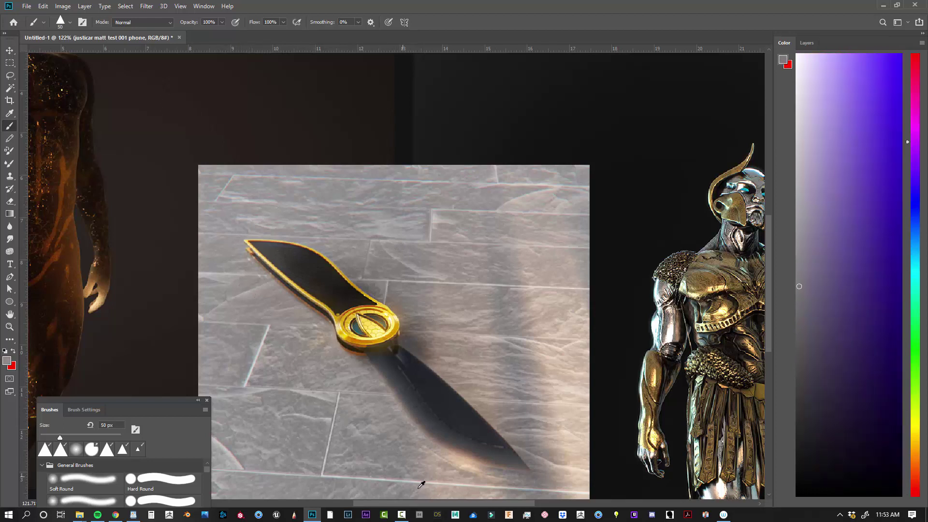
left_click(449, 490, "alt")
left_click(546, 485, "alt")
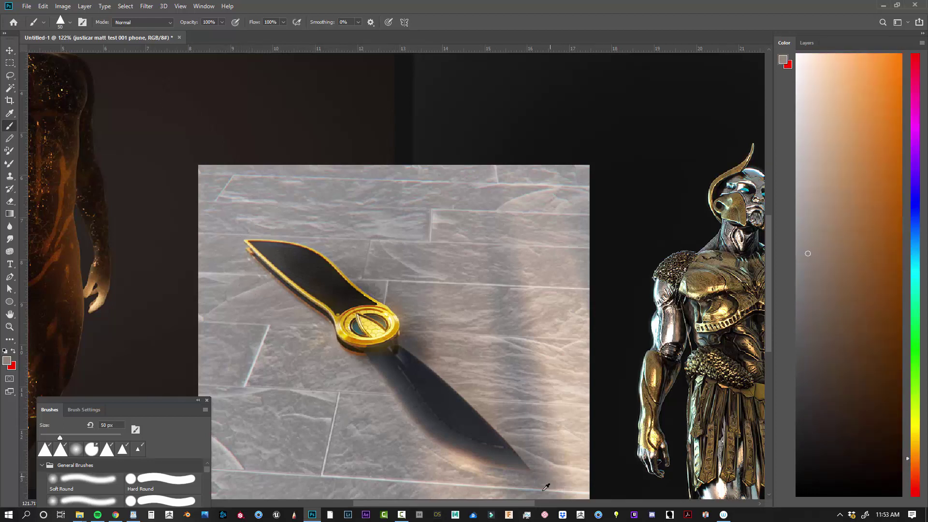
left_click(545, 465, "alt")
left_click(484, 326, "alt")
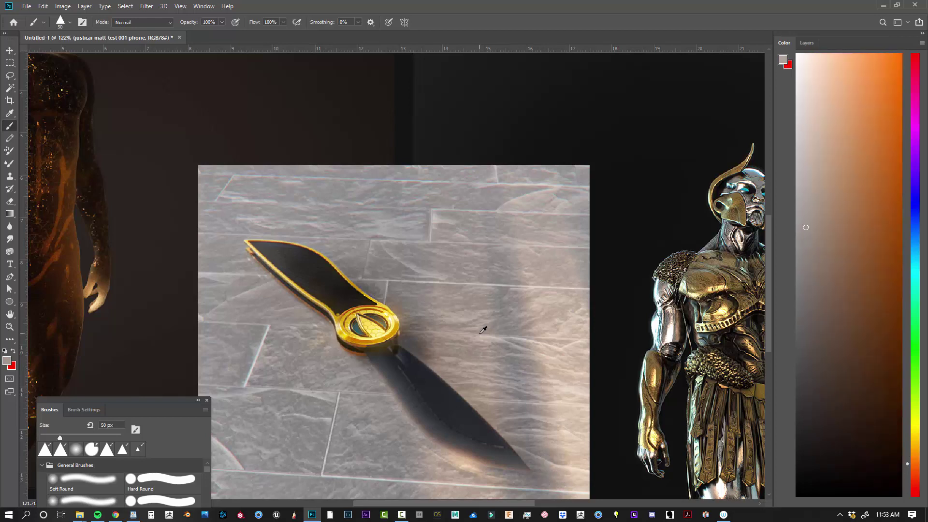
Sample the yellow tones around the knife's gold ring and the floor colour at its edge.
left_click(348, 330, "alt")
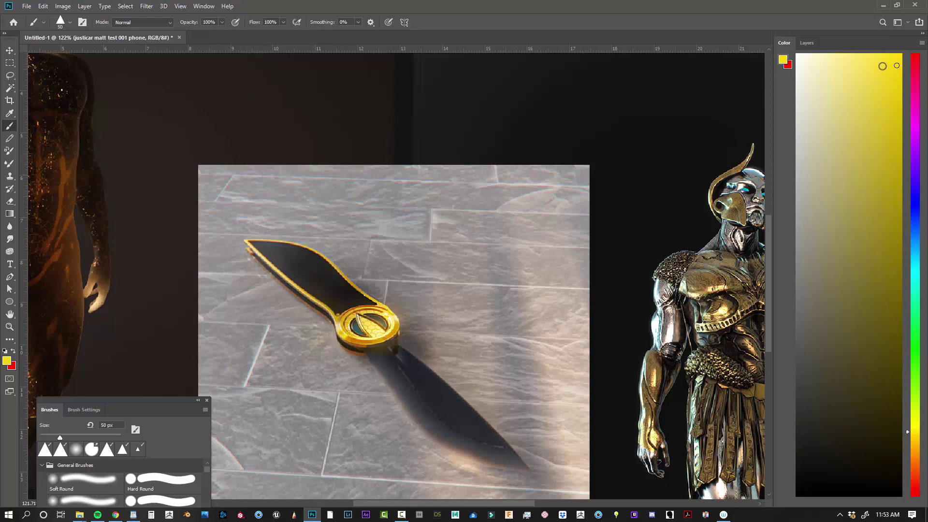
left_click_drag(343, 325, 376, 335)
left_click(395, 323, "alt")
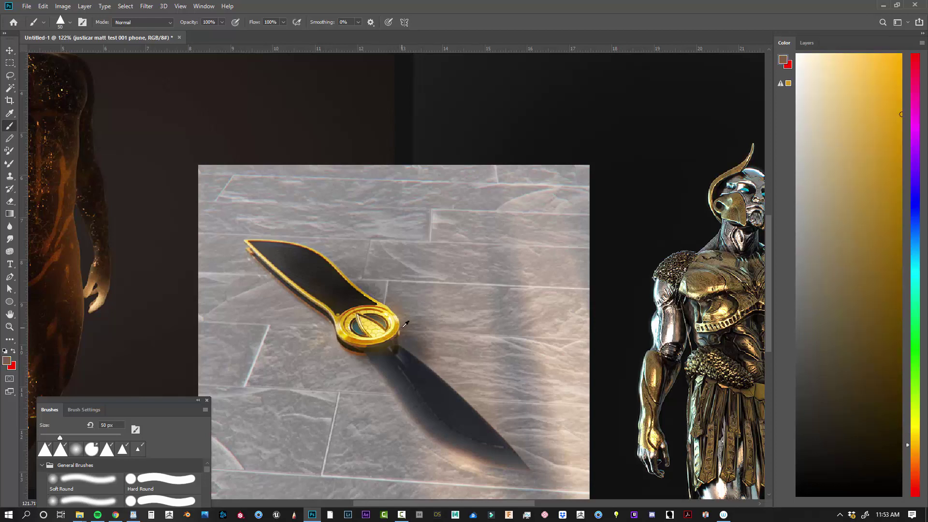
left_click(390, 303, "alt")
left_click(384, 306, "alt")
left_click(377, 306, "alt")
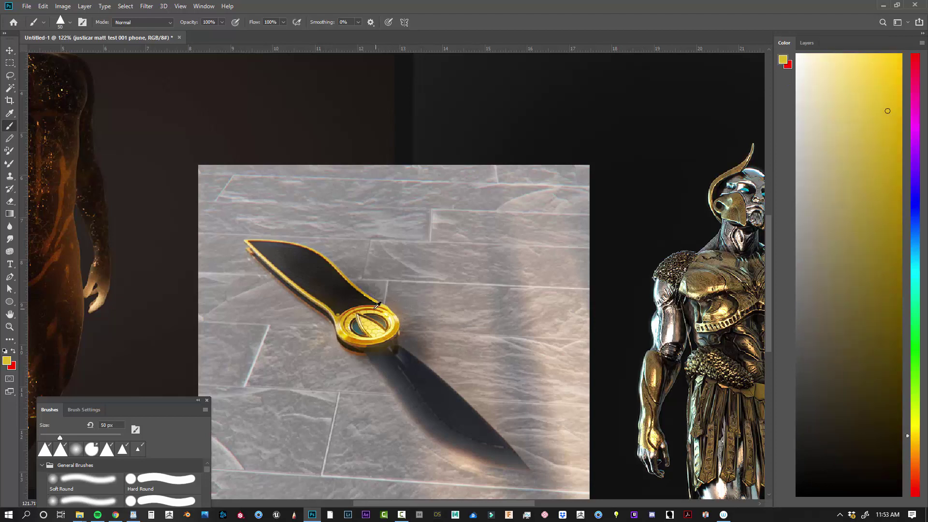
Sample the dark tones of the knife's upper blade where it meets the gold ring.
left_click(360, 307, "alt")
left_click(340, 306, "alt")
left_click(376, 302, "alt")
left_click(345, 302, "alt")
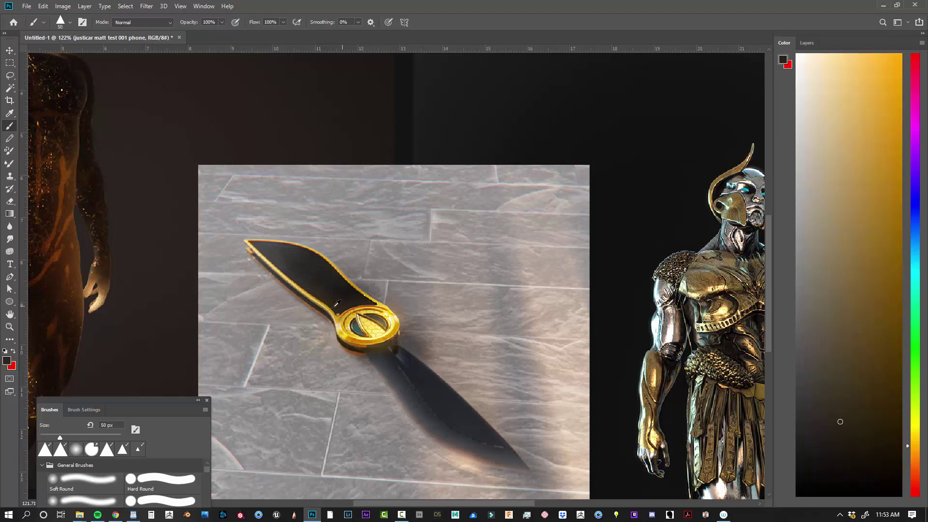
left_click(346, 305, "alt")
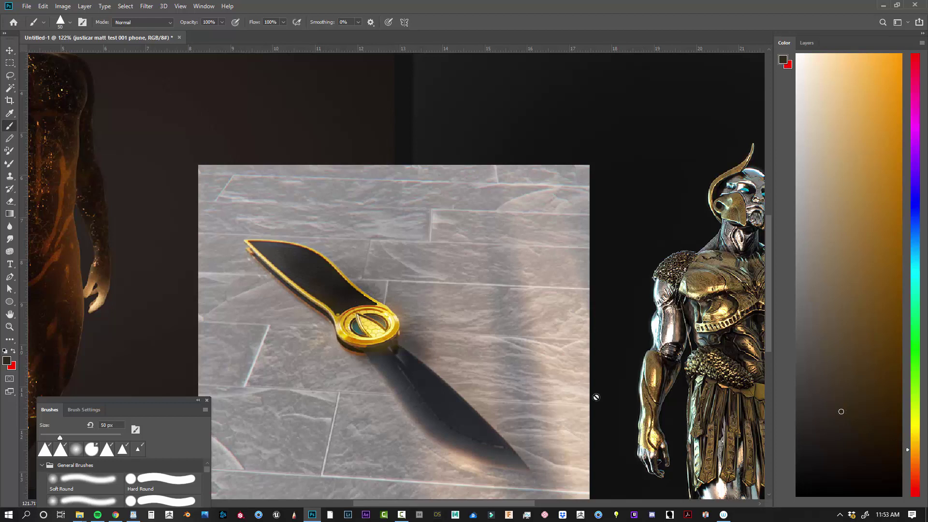
Sample the knife's lower dark blade, the shadow next to it and the emblem inside the gold ring.
left_click(427, 377, "alt")
left_click(426, 376, "alt")
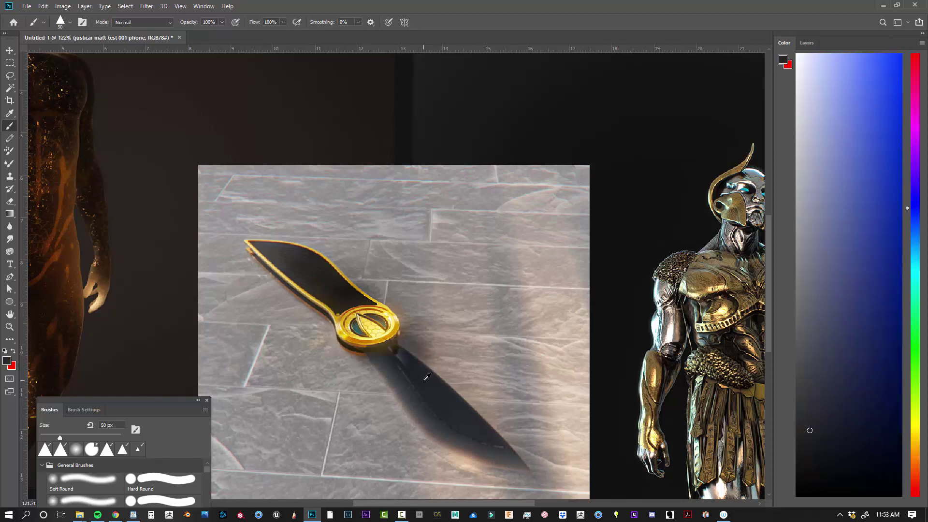
left_click(407, 358, "alt")
left_click(403, 338, "alt")
left_click(360, 316, "alt")
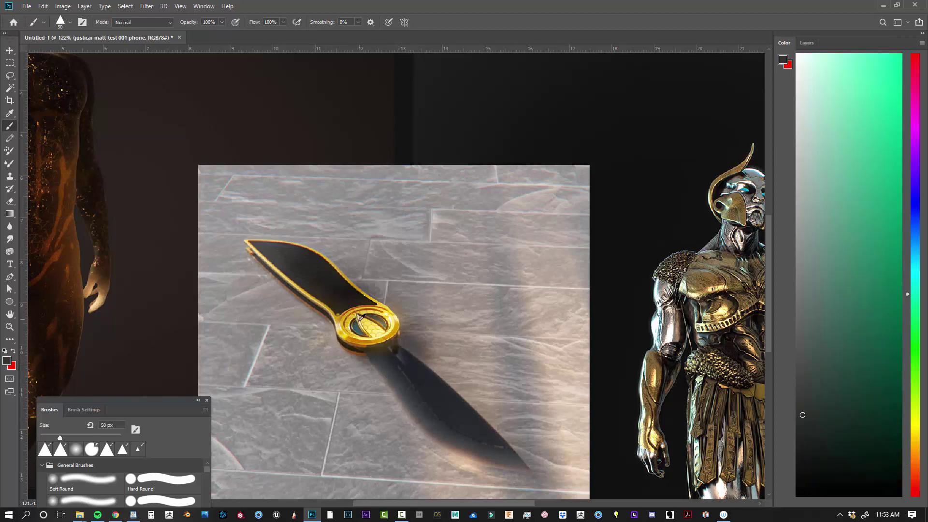
left_click(359, 322, "alt")
left_click(358, 317, "alt")
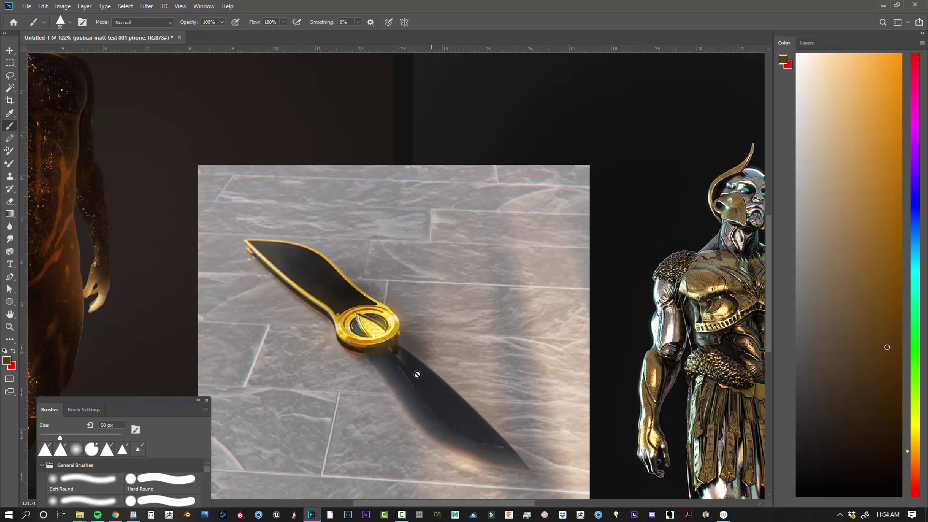
scroll(417, 373, "down", 1)
scroll(417, 373, "down", 3)
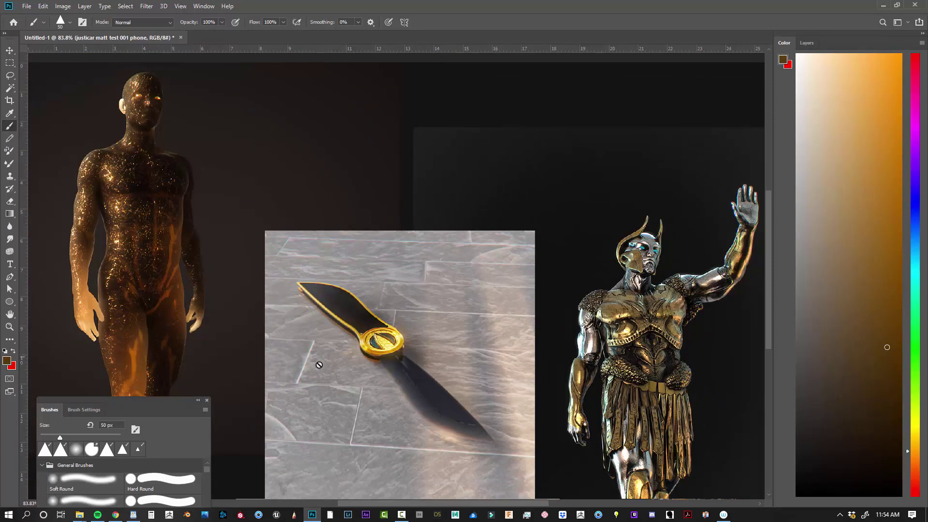
Sample the gold tones of the horned figure's breastplate on both sides of the chest.
left_click_drag(526, 357, 469, 322)
left_click(565, 281, "alt")
left_click(564, 275, "alt")
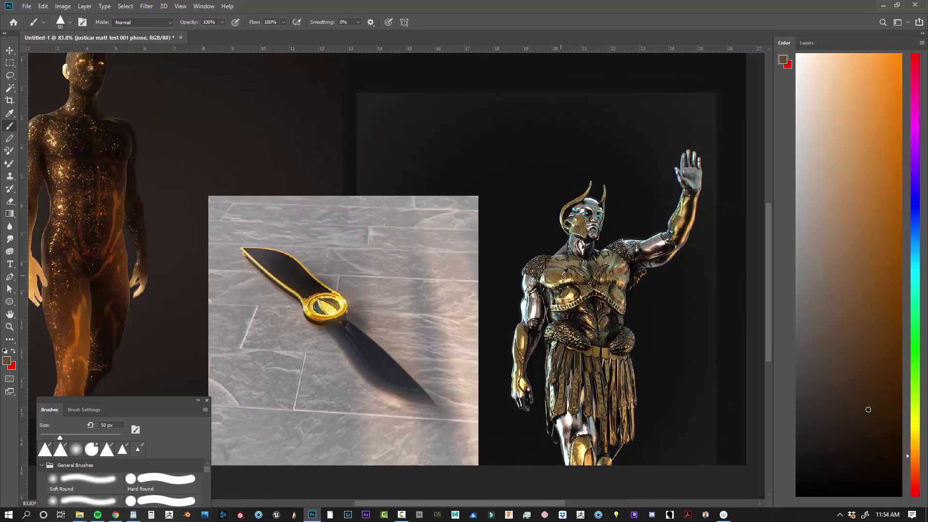
scroll(577, 278, "up", 10)
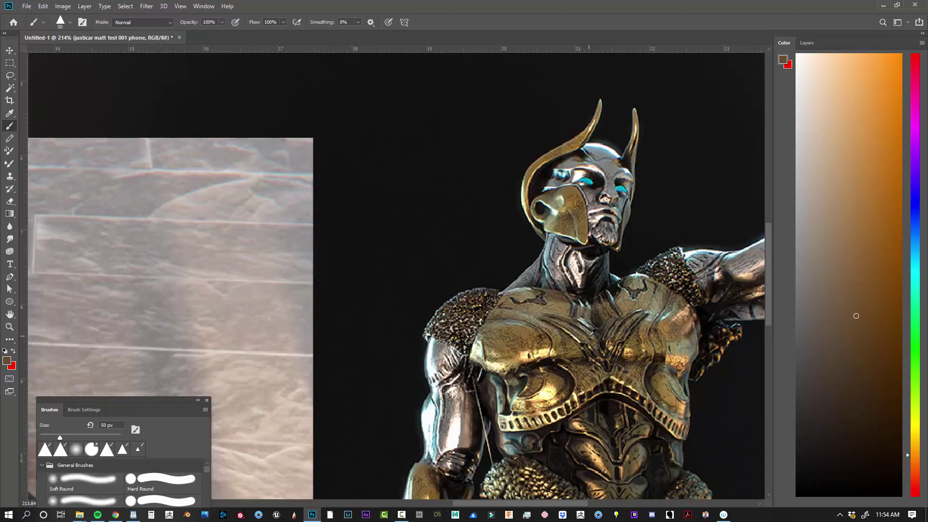
left_click(533, 333, "alt")
left_click(683, 347, "alt")
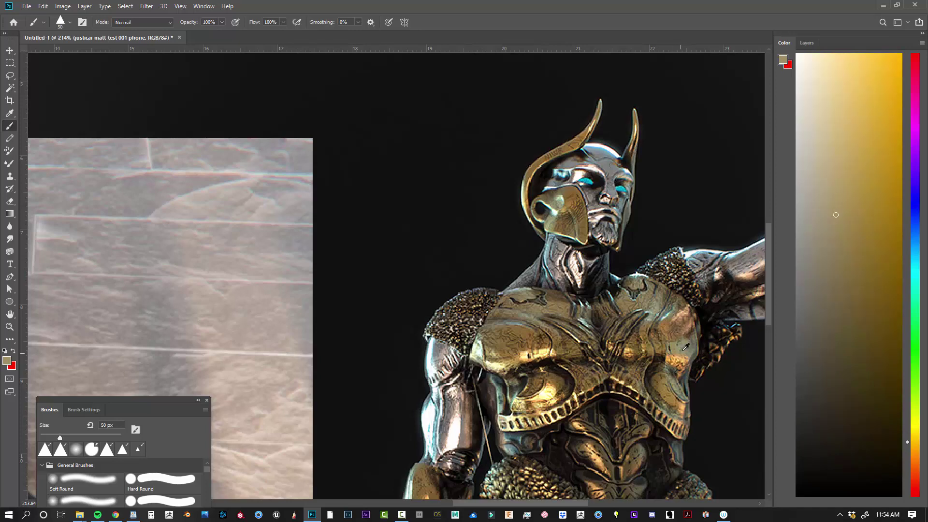
Sample neighbouring light and dark gold tones on the breastplate just beside the centre of the horned figure's chest.
left_click_drag(684, 390, 514, 322)
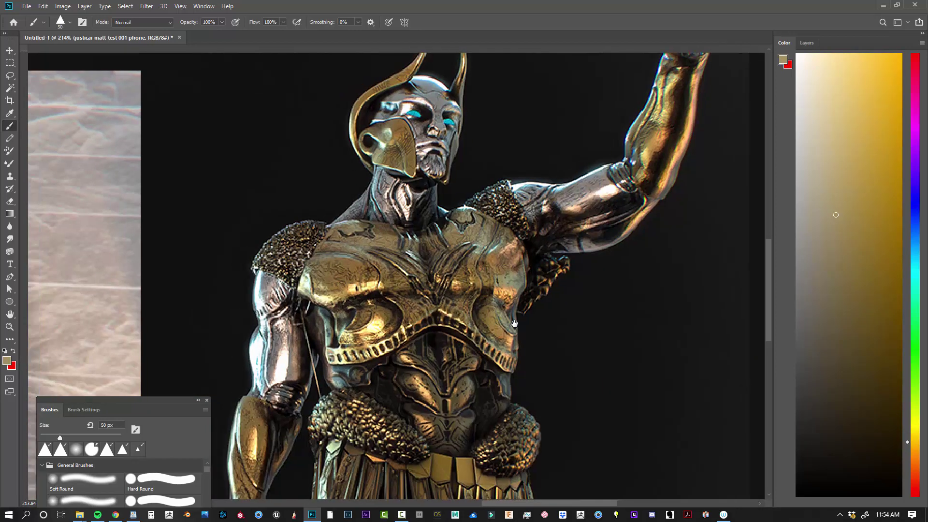
key("ctrl+r")
left_click(483, 313, "alt")
left_click(481, 275, "alt")
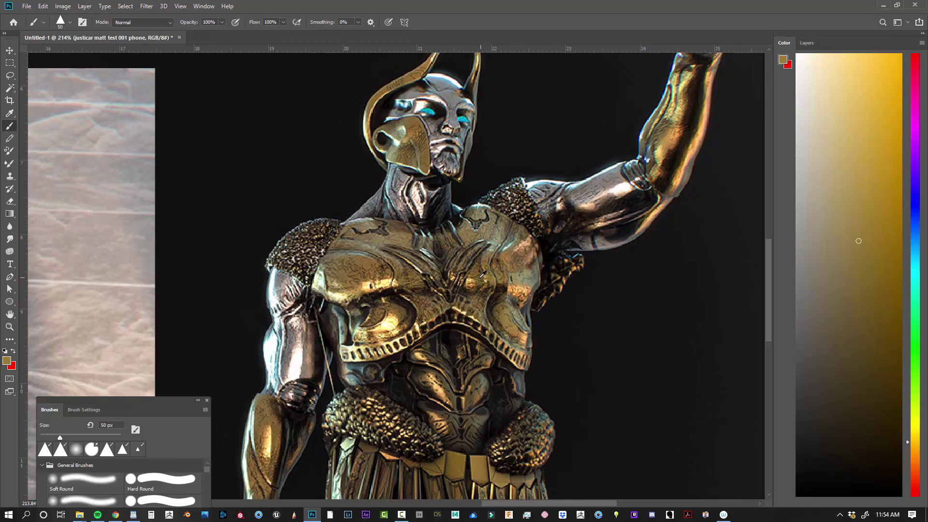
left_click(480, 275, "alt")
left_click(477, 274, "alt")
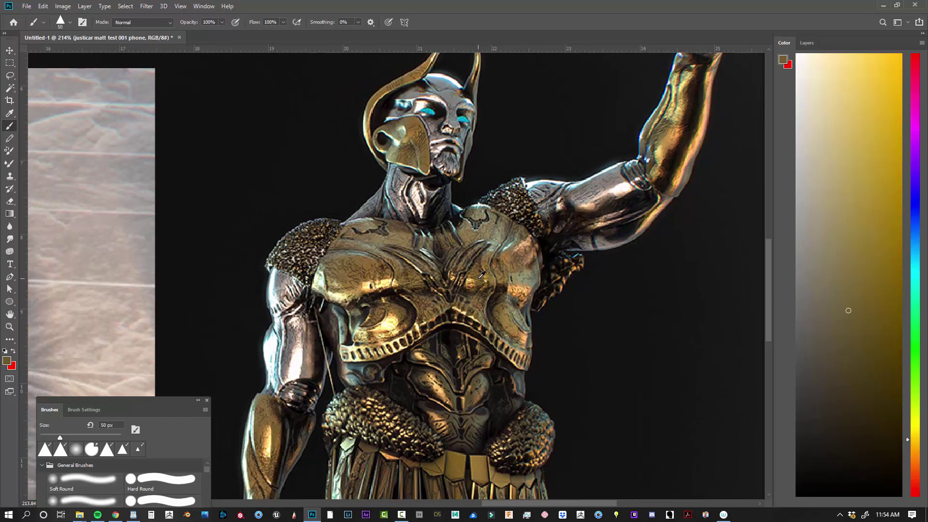
left_click(481, 275, "alt")
left_click(483, 276, "alt")
left_click(483, 276, "alt")
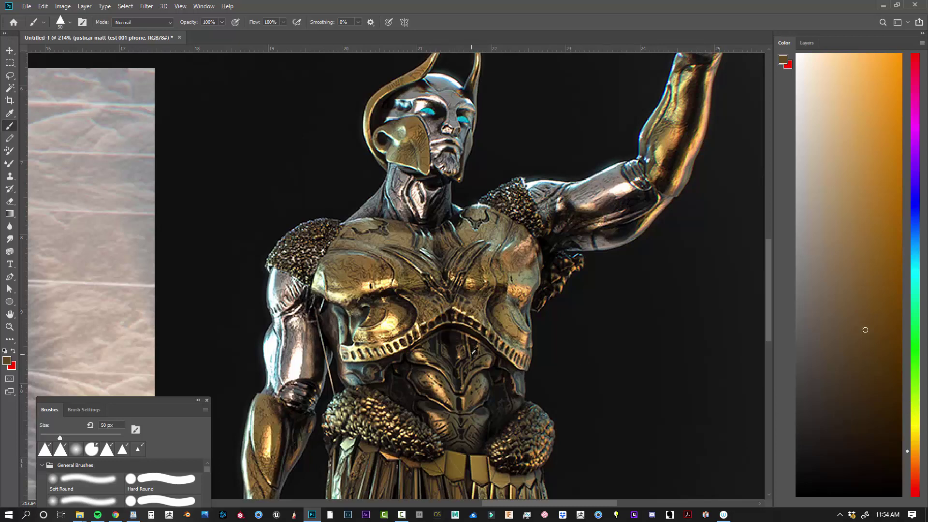
Examine the horned figure's gold and silver armour up close and as a whole beside the knife.
scroll(469, 349, "down", 1)
key("ctrl+r")
scroll(512, 357, "down", 1)
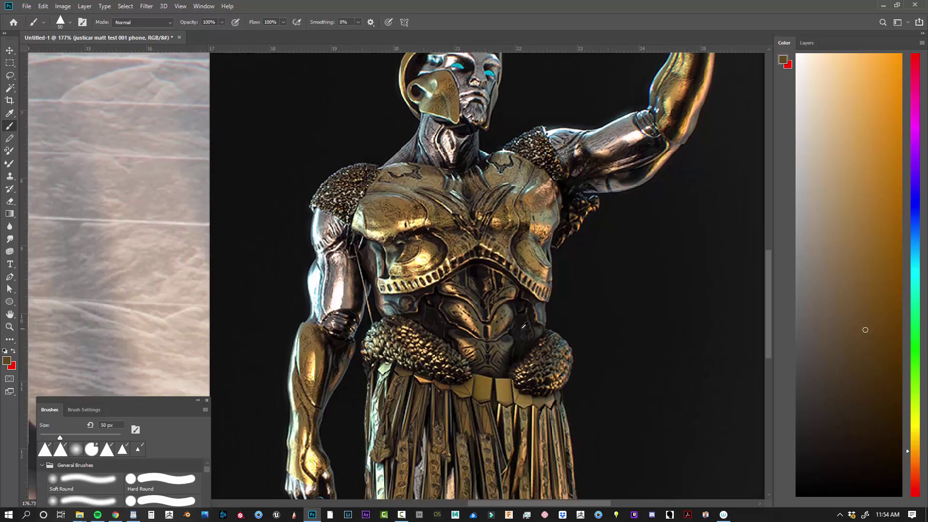
scroll(521, 329, "down", 2)
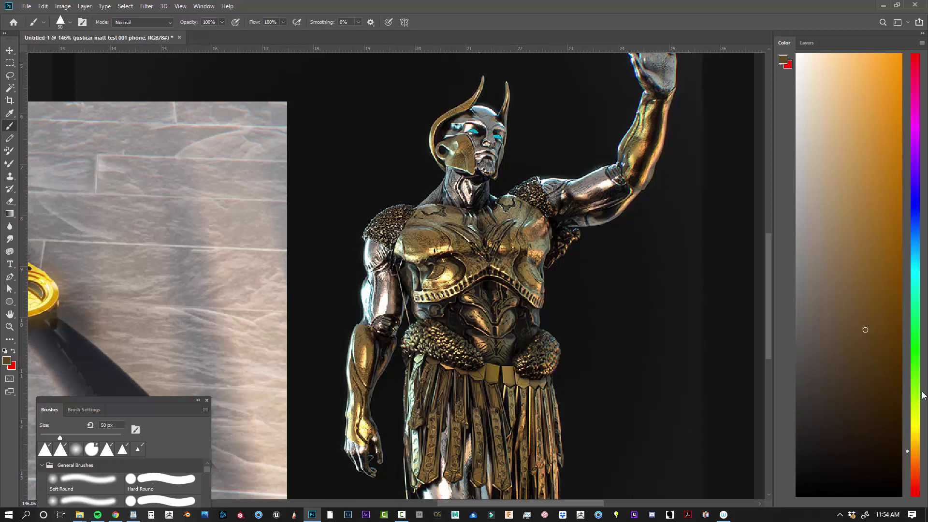
scroll(509, 368, "down", 1)
scroll(508, 367, "down", 2)
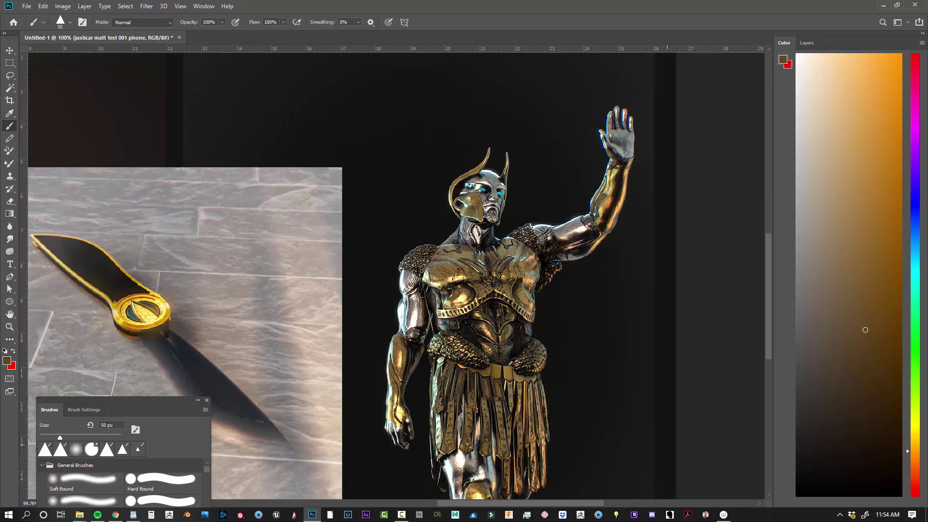
key("ctrl+r")
left_click_drag(520, 339, 625, 414)
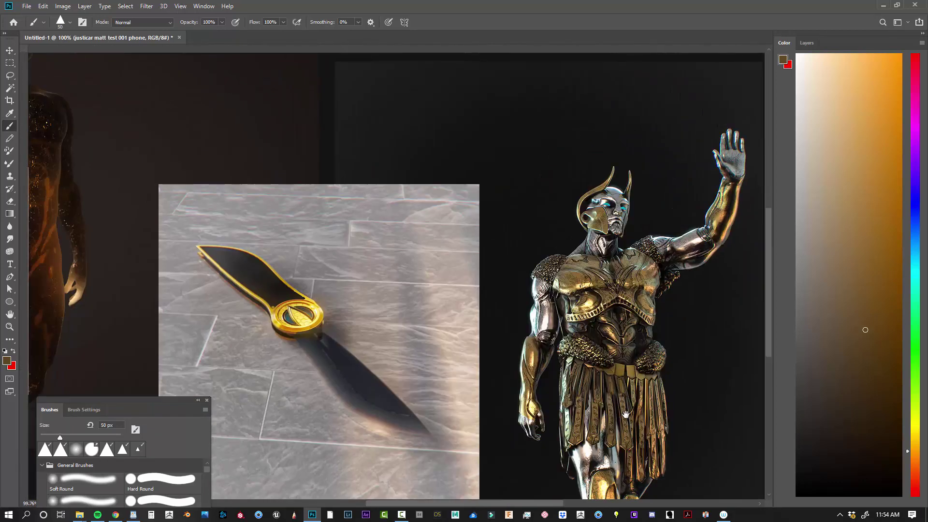
scroll(625, 414, "up", 1)
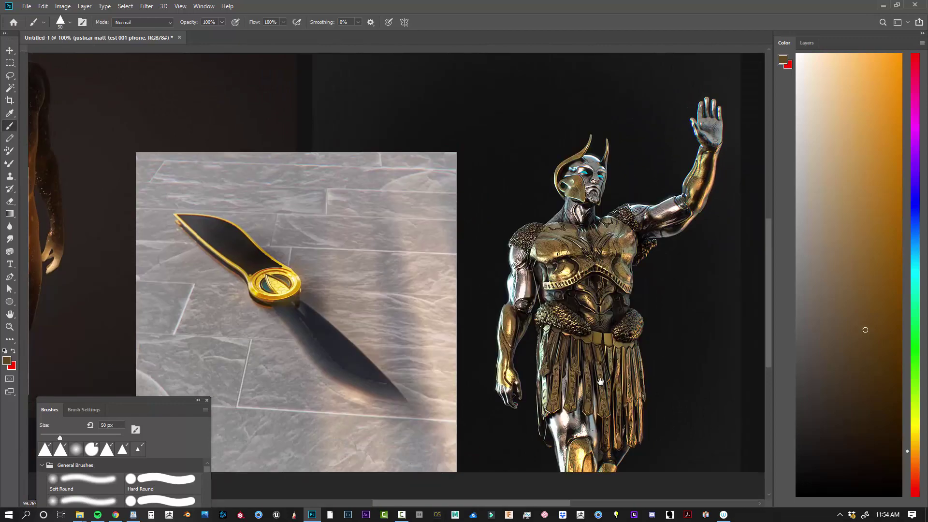
key("ctrl+r")
scroll(624, 405, "up", 2)
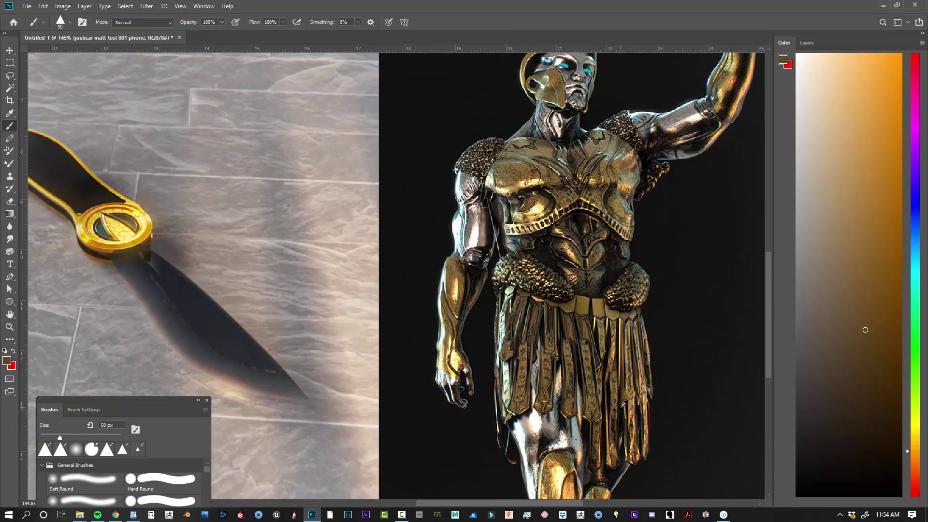
scroll(624, 405, "down", 2)
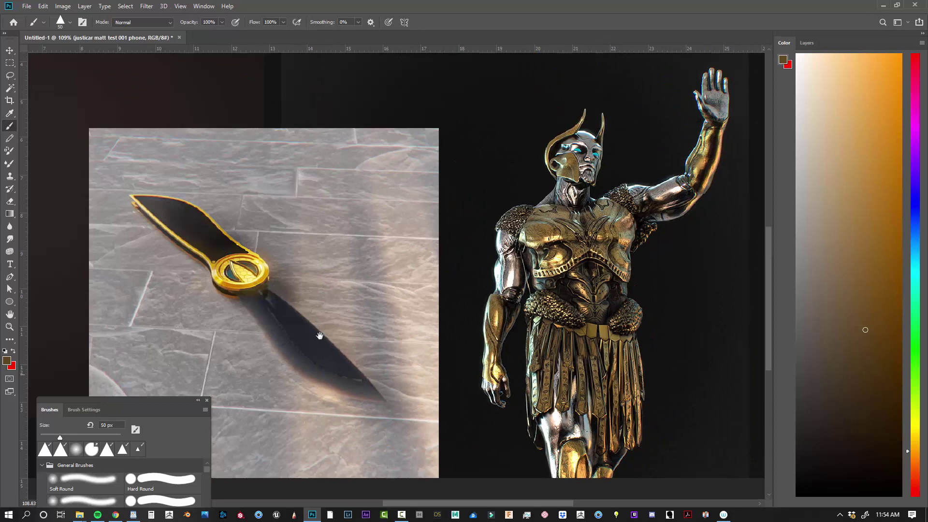
Sample the pale yellow of the knife's emblem and the deeper gold of the surrounding ring.
scroll(344, 334, "up", 1)
scroll(393, 292, "up", 1)
scroll(394, 291, "up", 1)
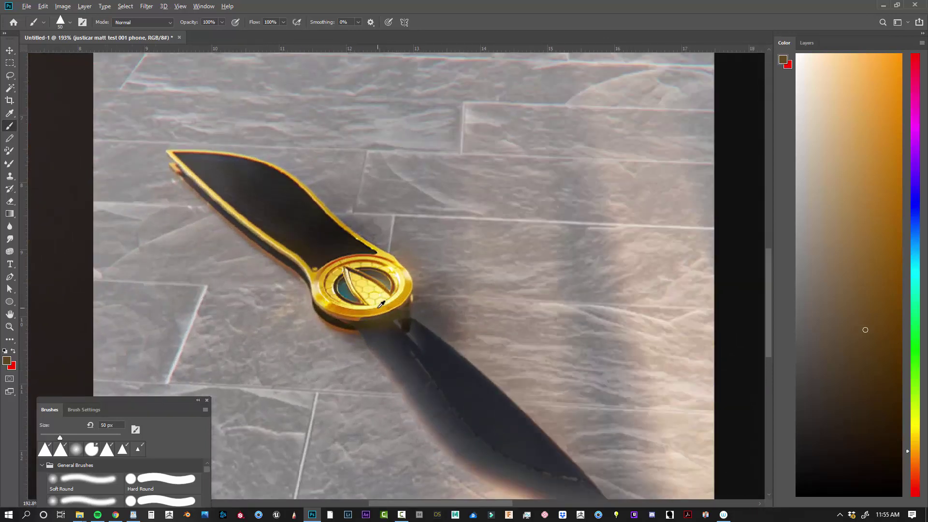
left_click(388, 298, "alt")
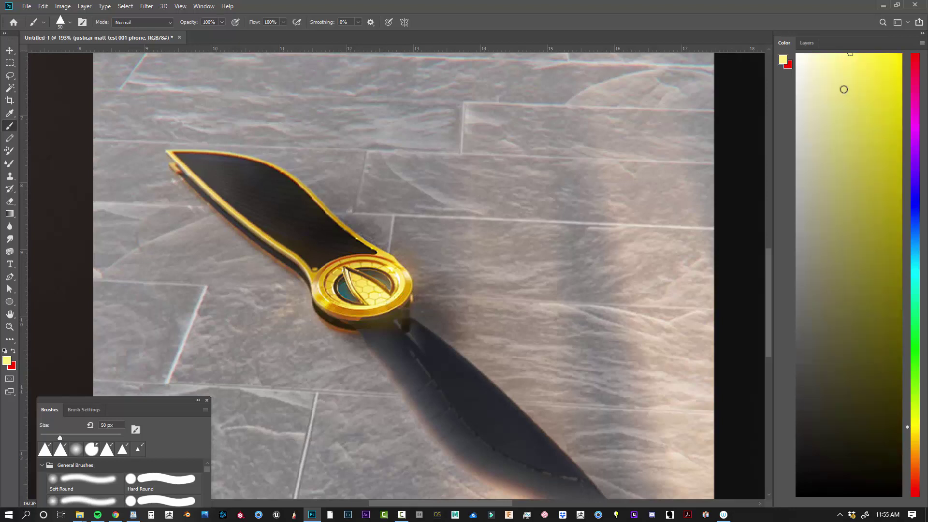
left_click(401, 301, "alt")
left_click(901, 129)
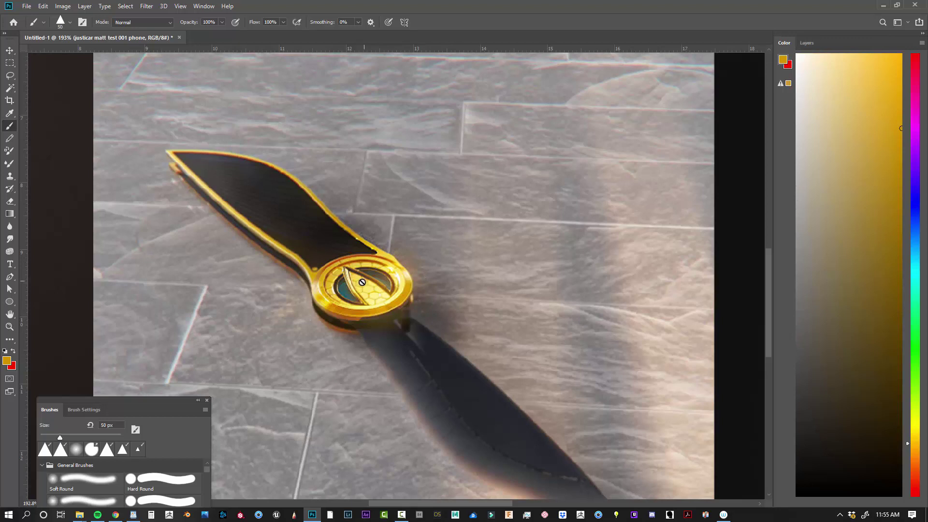
Sample the gold tones along the ring's edge where it meets the upper blade's gold trim.
left_click(333, 289, "alt")
left_click(319, 277, "alt")
left_click(317, 274, "alt")
left_click(316, 274, "alt")
left_click(317, 274, "alt")
Switch the colour picker to the Color Wheel and sample gold tones from the knife's emblem and ring.
left_click(921, 43)
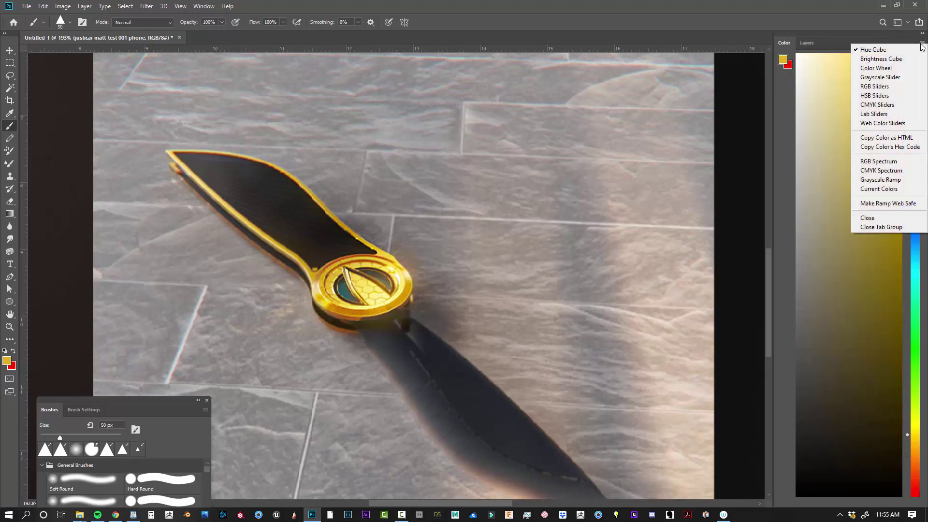
left_click(880, 68)
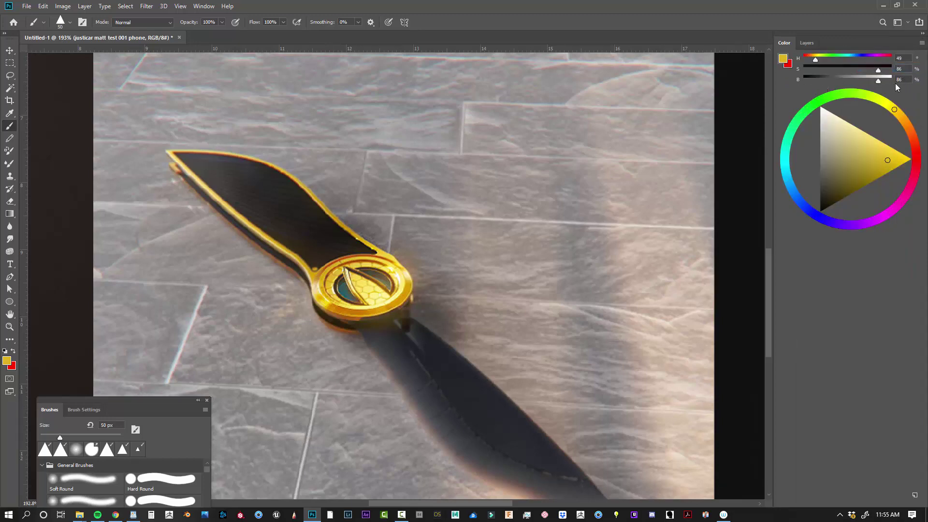
left_click(381, 304, "alt")
left_click(321, 296, "alt")
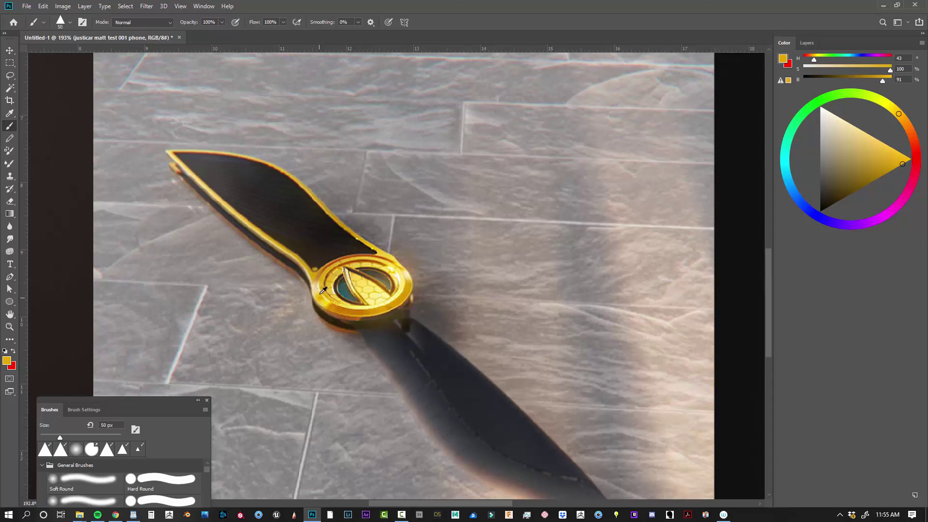
Sample the brown, red-orange and yellow tones along the ring's inner groove and upper rim.
left_click(328, 276, "alt")
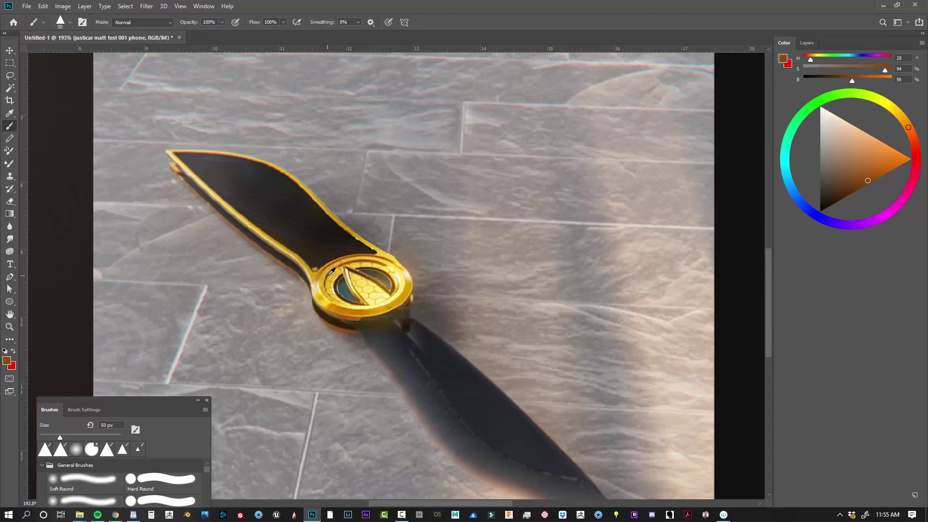
left_click(330, 262, "alt")
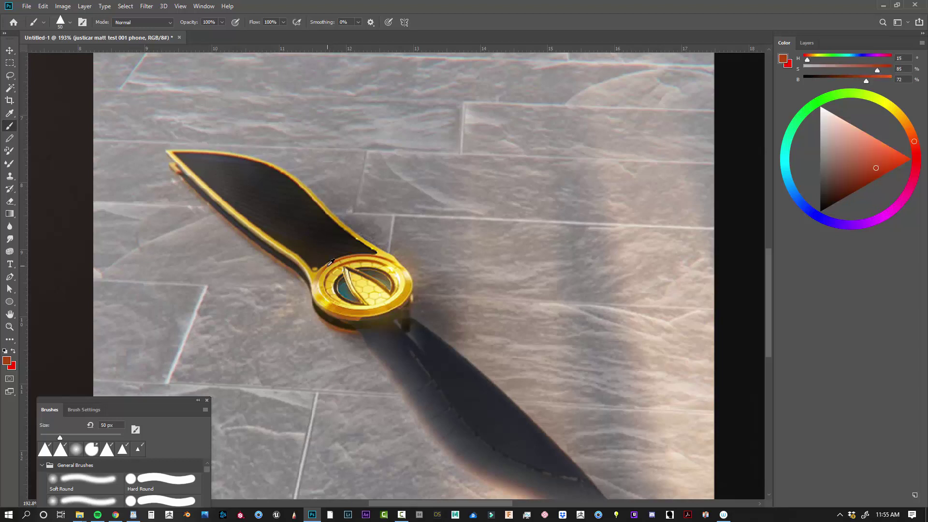
left_click(342, 261, "alt")
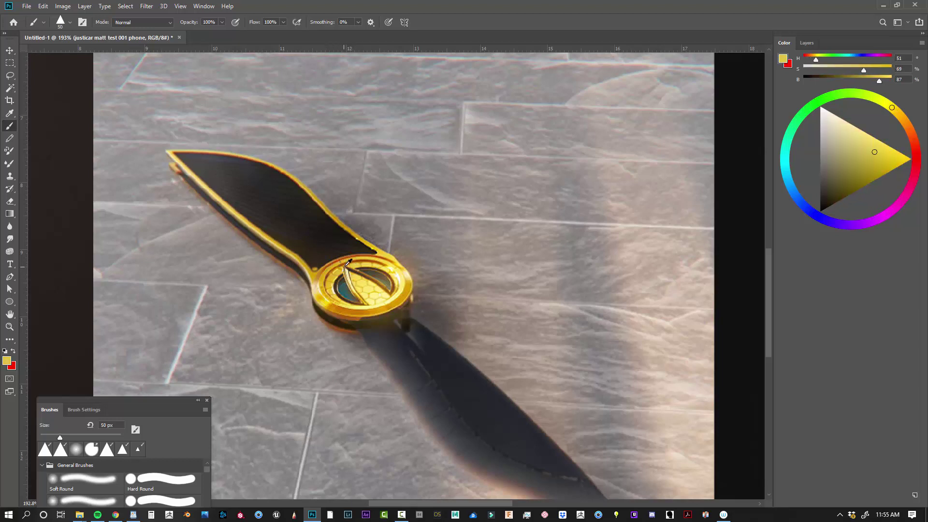
left_click(352, 262, "alt")
left_click(368, 261, "alt")
left_click(383, 260, "alt")
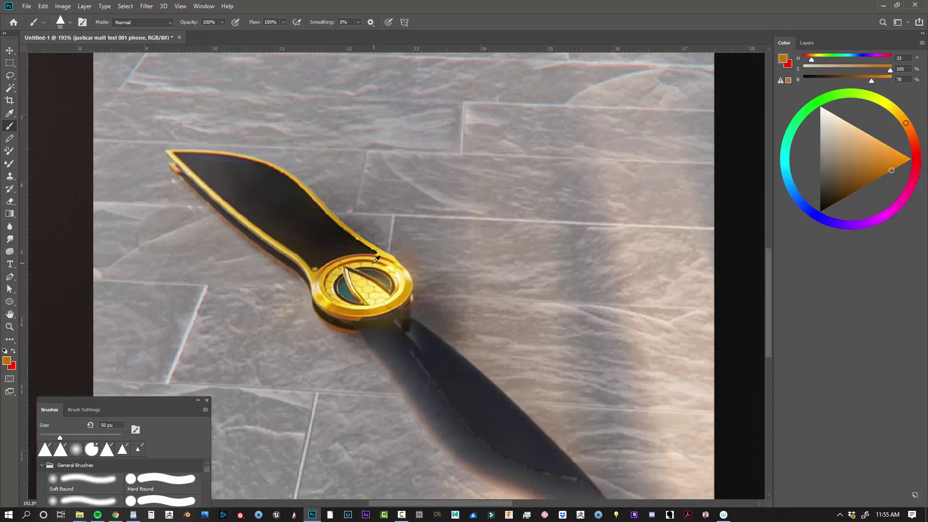
left_click(382, 259, "alt")
Sample the knife's dark upper blade and the floor shadow just beside the gold ring.
left_click(327, 252, "alt")
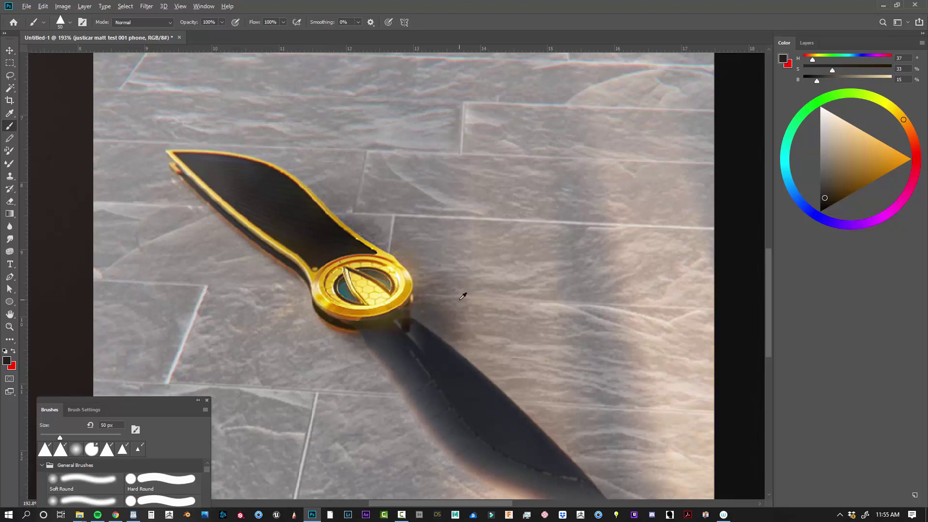
left_click(416, 313, "alt")
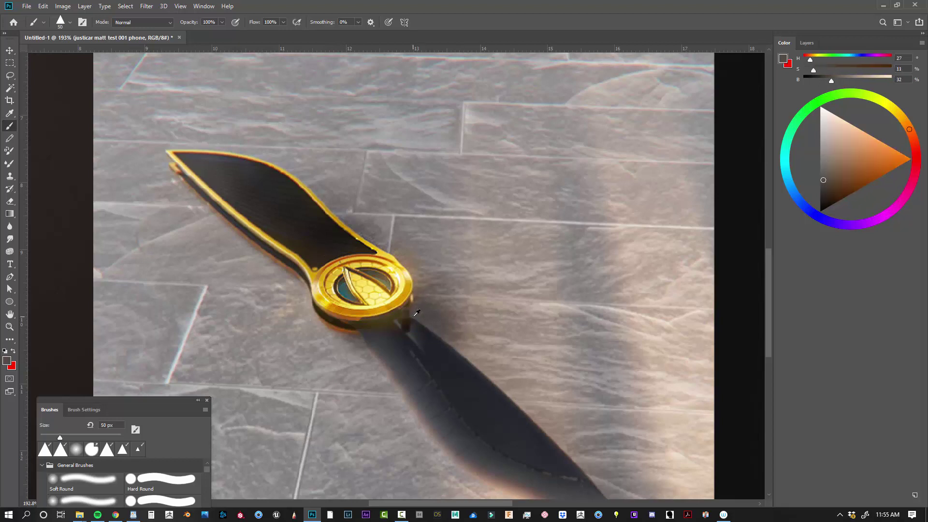
left_click(416, 312, "alt")
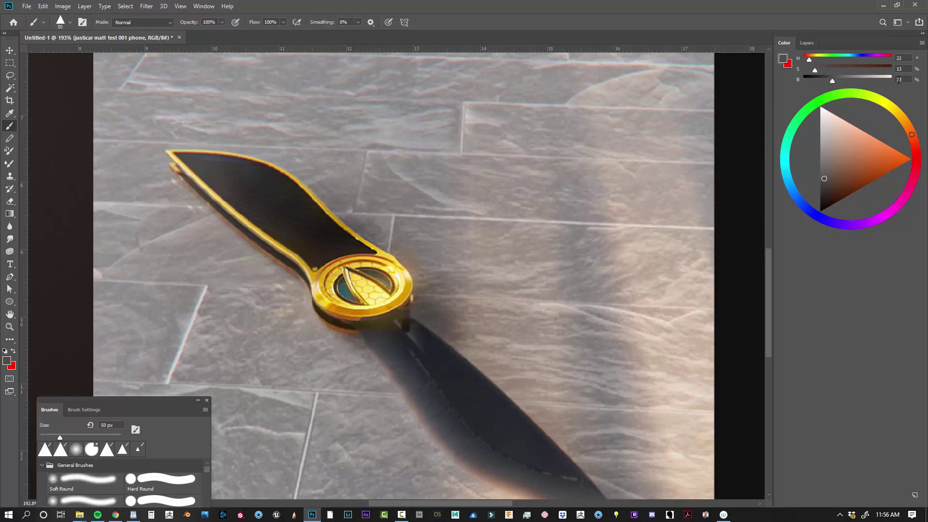
left_click(419, 309, "alt")
left_click(419, 309, "alt")
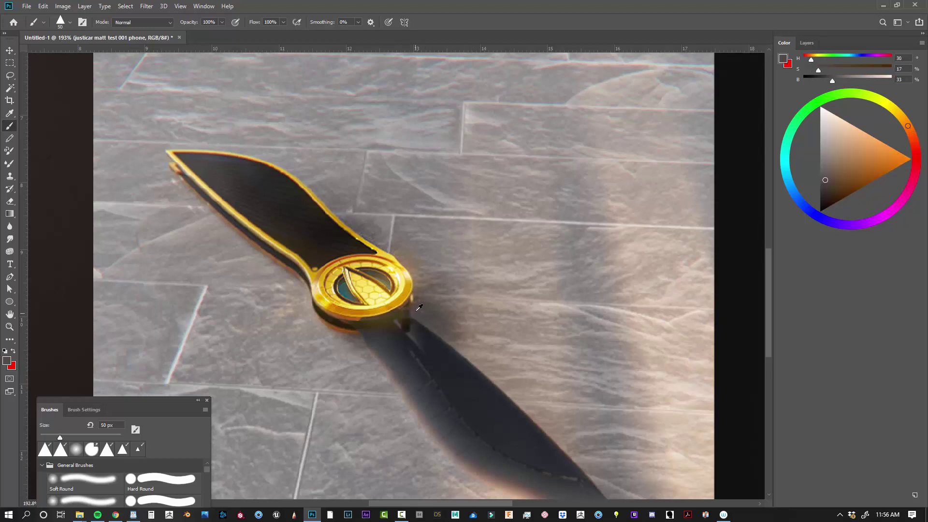
Sample the brown tone in the ring's inner groove and compare the knife with the other two renders.
left_click(331, 272, "alt")
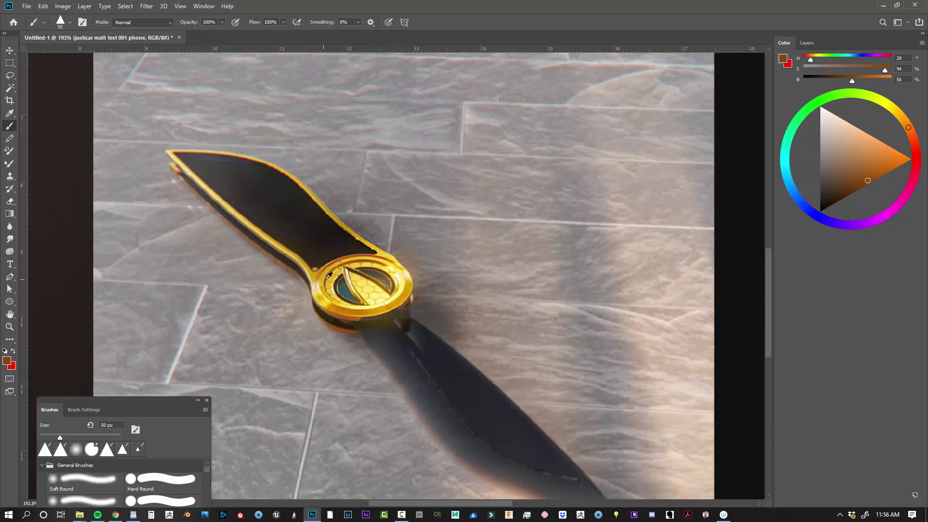
scroll(497, 319, "down", 6, "alt")
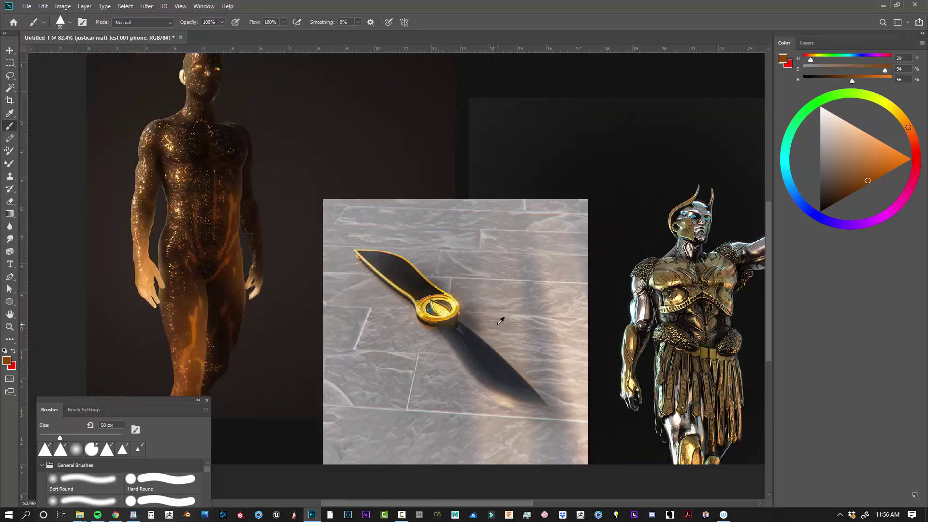
scroll(500, 321, "up", 3, "alt")
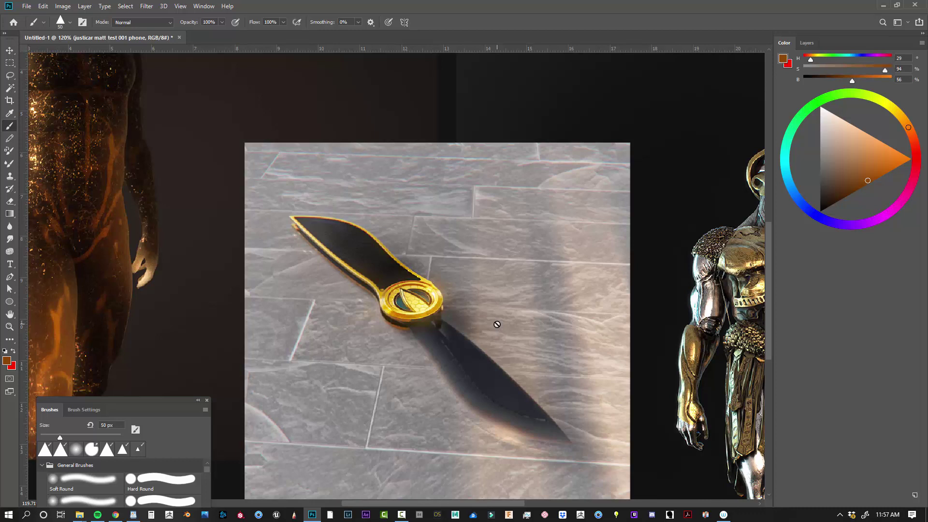
scroll(567, 281, "down", 3)
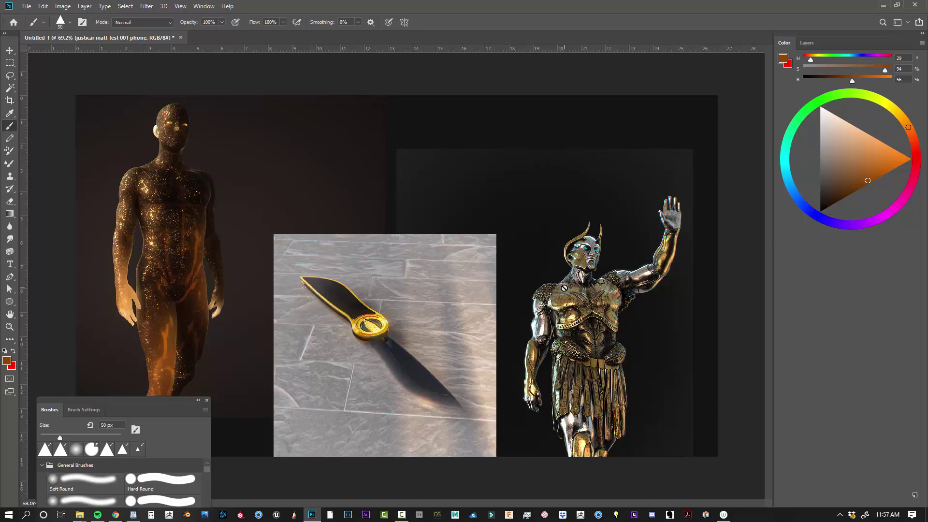
Review the colour value and contrast points in the WordPad gold notes, highlighting "has contrasts", and return to Photoshop.
left_click(134, 515)
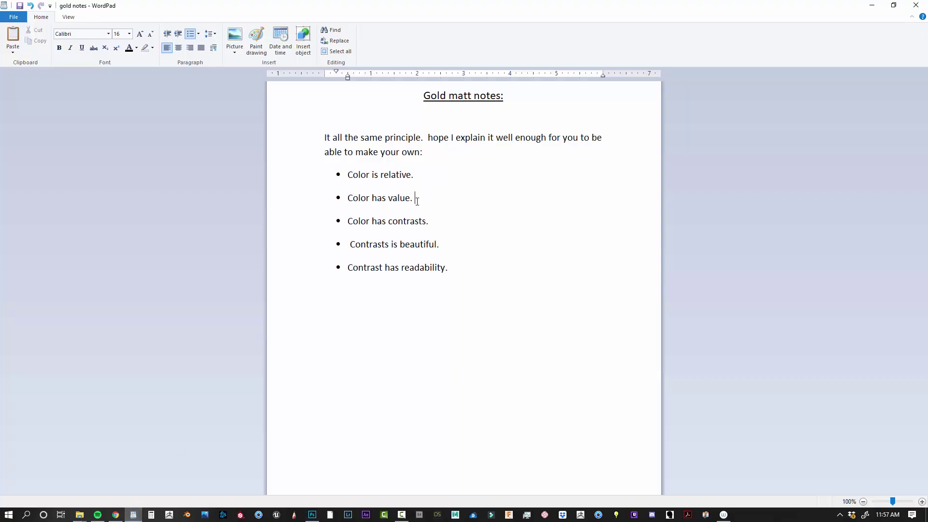
left_click_drag(414, 198, 441, 189)
left_click(441, 187)
left_click_drag(428, 221, 392, 199)
left_click(437, 223)
left_click_drag(462, 241, 369, 223)
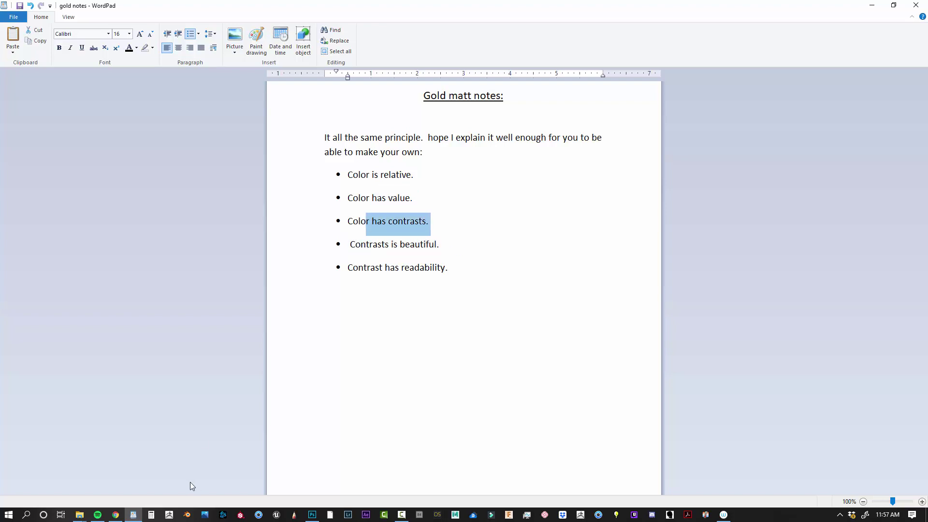
left_click(312, 514)
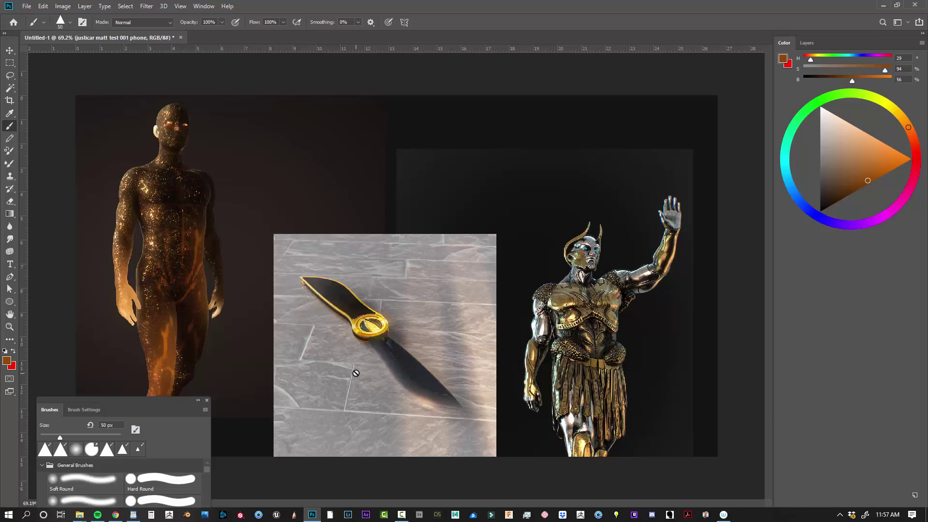
Sample the orange-brown tones along the gold ring's upper rim on the knife and the near-white highlight on its inner edge.
scroll(360, 338, "up", 5)
scroll(367, 304, "up", 1)
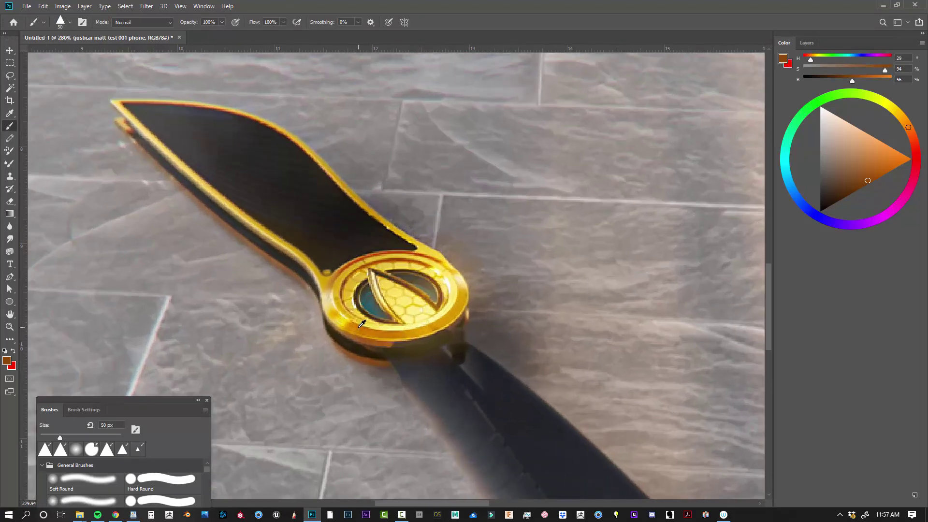
scroll(390, 244, "up", 2)
left_click(391, 244, "alt")
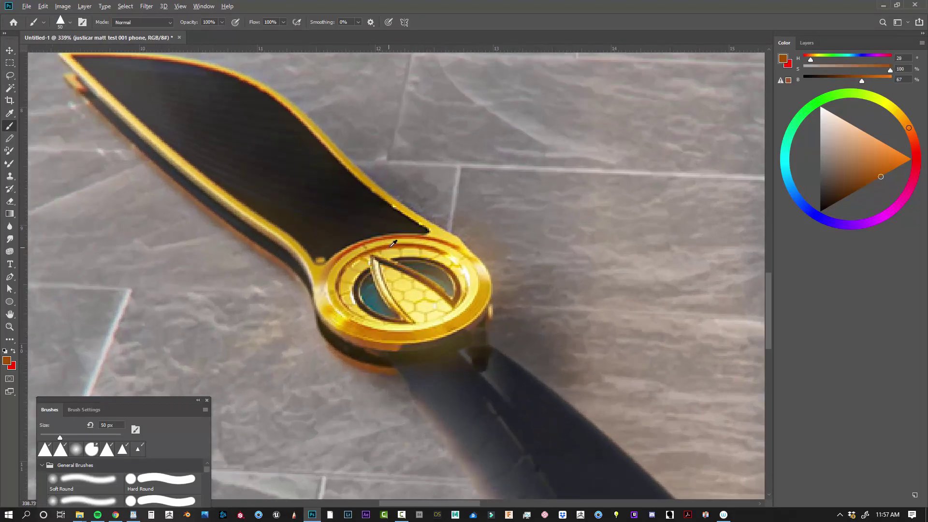
left_click(393, 243, "alt")
left_click(384, 245, "alt")
left_click(384, 245, "alt")
left_click(385, 244, "alt")
left_click(386, 244, "alt")
left_click(392, 242, "alt")
left_click(392, 243, "alt")
left_click(466, 270, "alt")
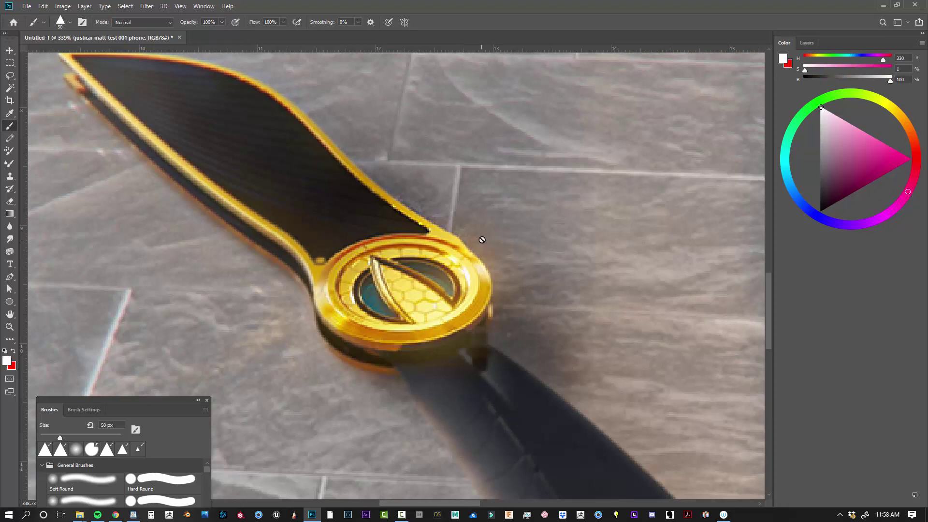
Sample the brown edge beneath the gold ring and the pale yellow trim at the tip of the upper blade.
scroll(481, 239, "down", 3)
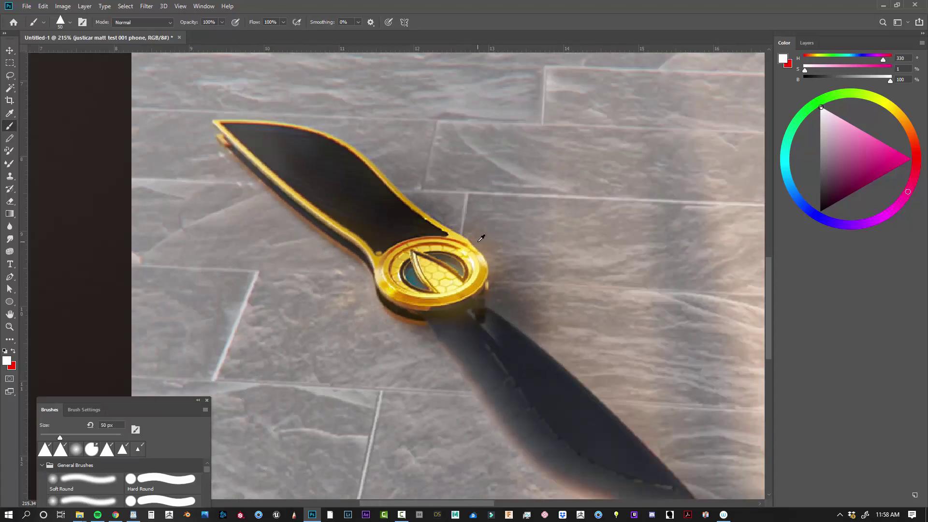
scroll(481, 238, "up", 1)
scroll(481, 238, "down", 2)
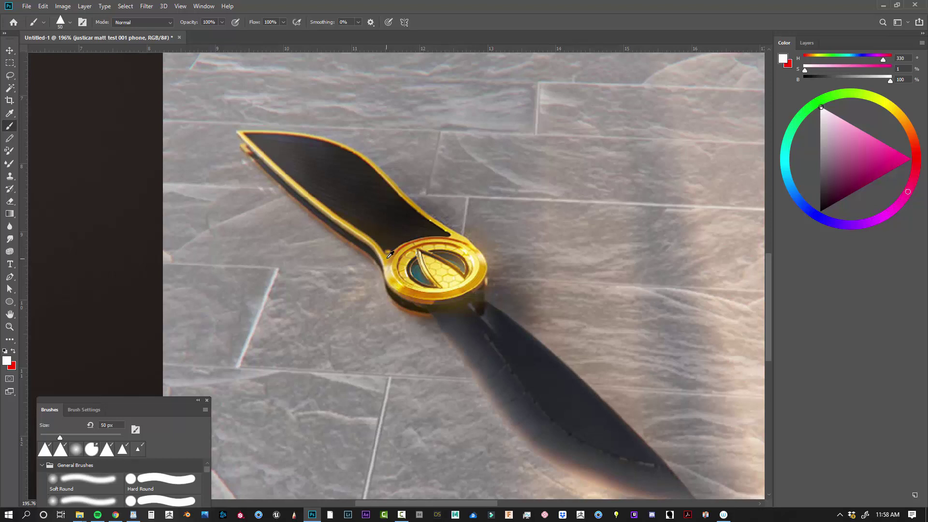
left_click(426, 310, "alt")
left_click(426, 311, "alt")
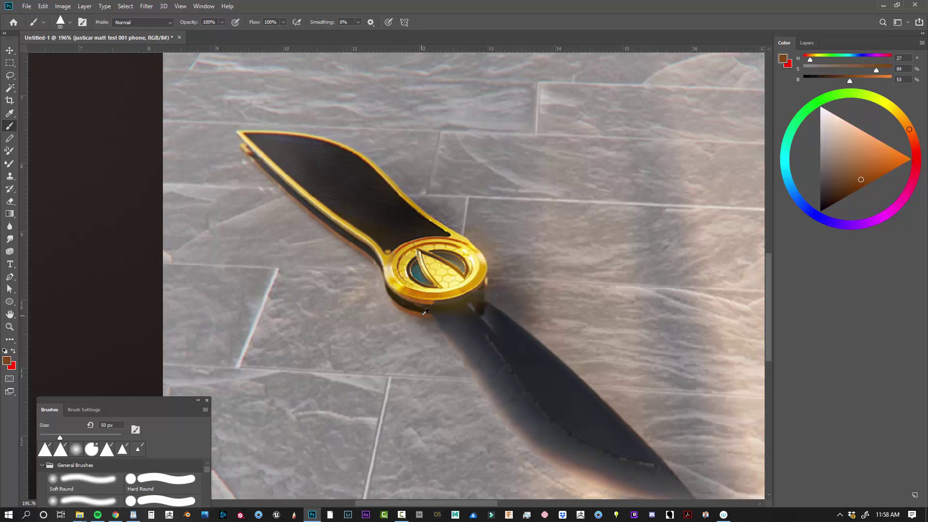
left_click(427, 312, "alt")
scroll(466, 276, "down", 1)
scroll(467, 276, "up", 1)
left_click(243, 130, "alt")
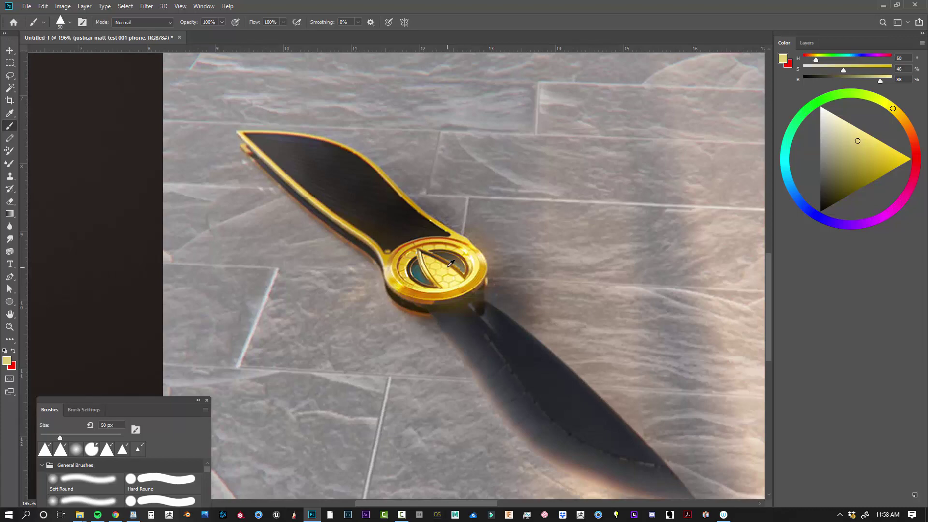
Examine the contrast of the gold ring's highlights and dark accents both up close and against the whole knife.
scroll(451, 263, "up", 2)
scroll(450, 264, "up", 1)
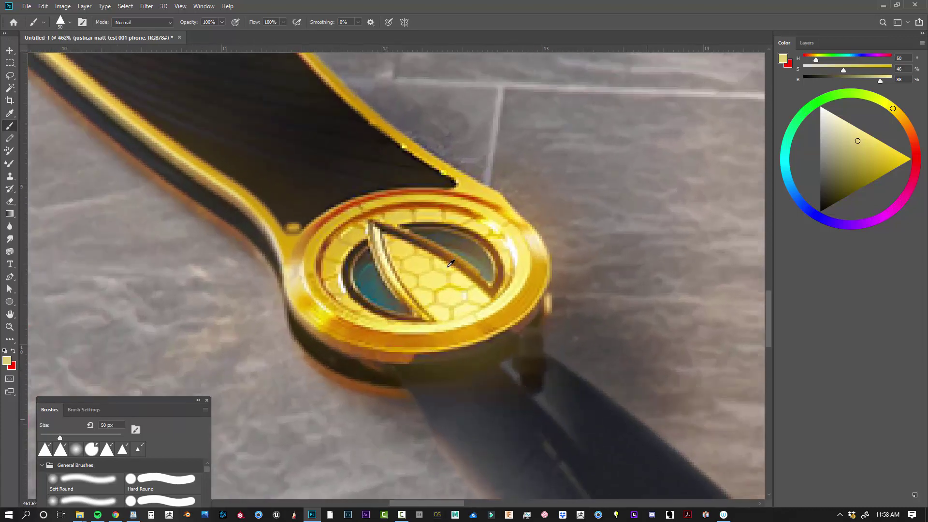
scroll(451, 264, "down", 2)
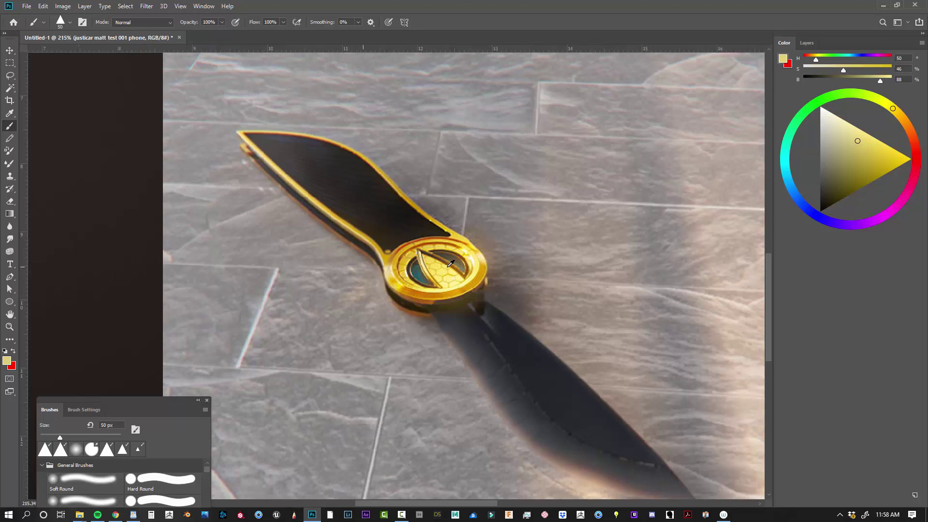
scroll(451, 263, "up", 2)
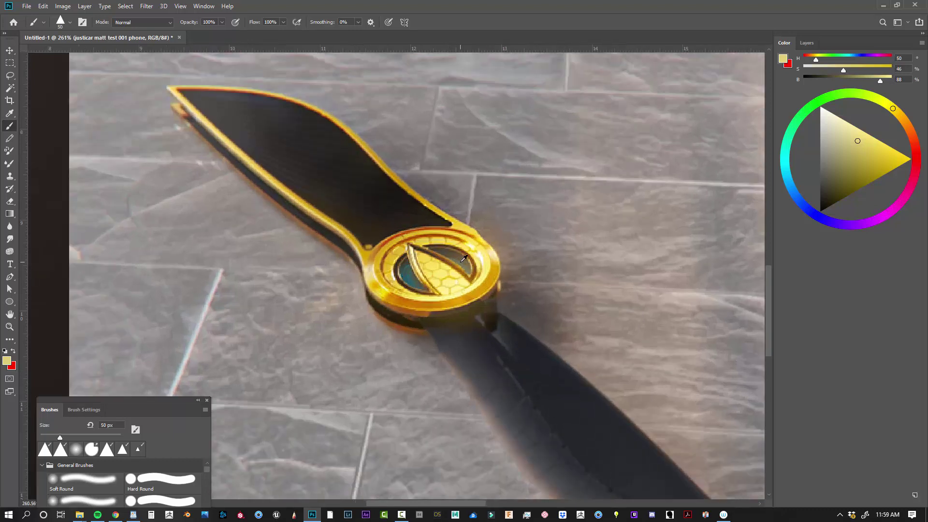
scroll(463, 258, "down", 2)
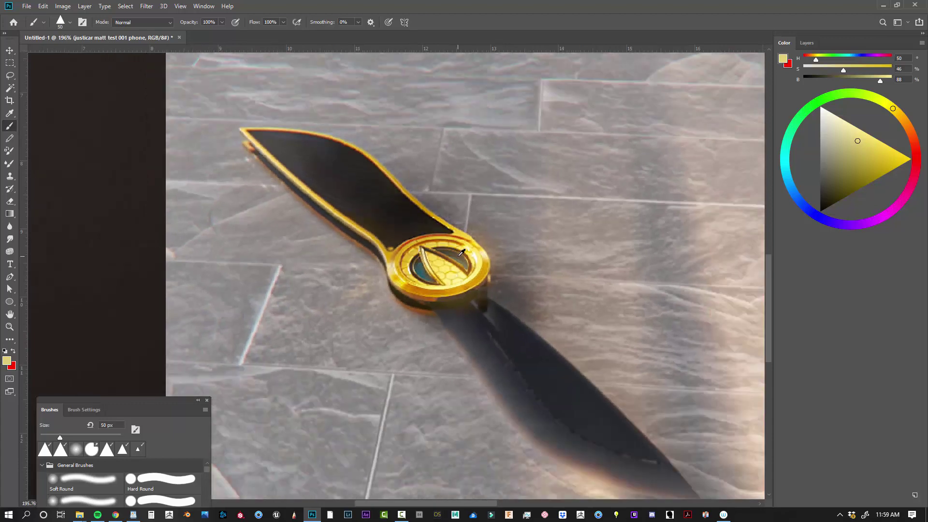
scroll(462, 252, "down", 1)
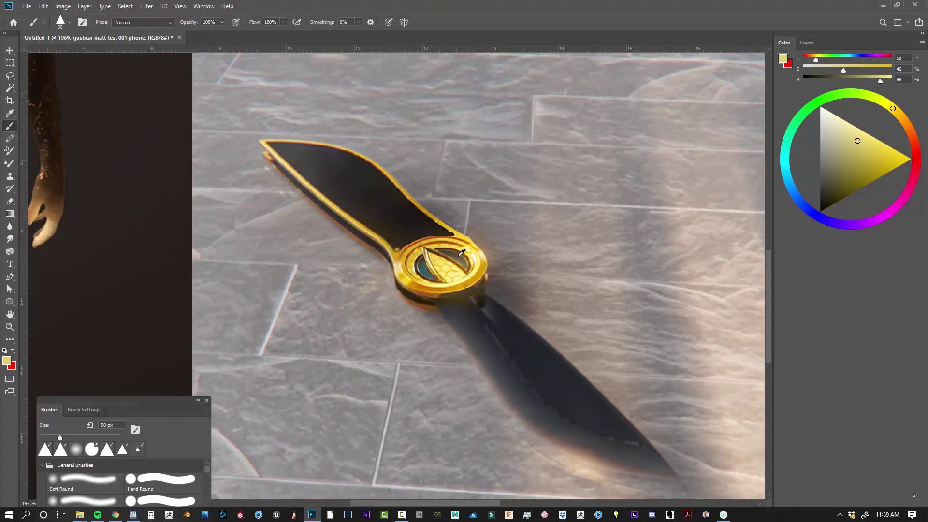
scroll(461, 252, "down", 2)
scroll(462, 252, "up", 5)
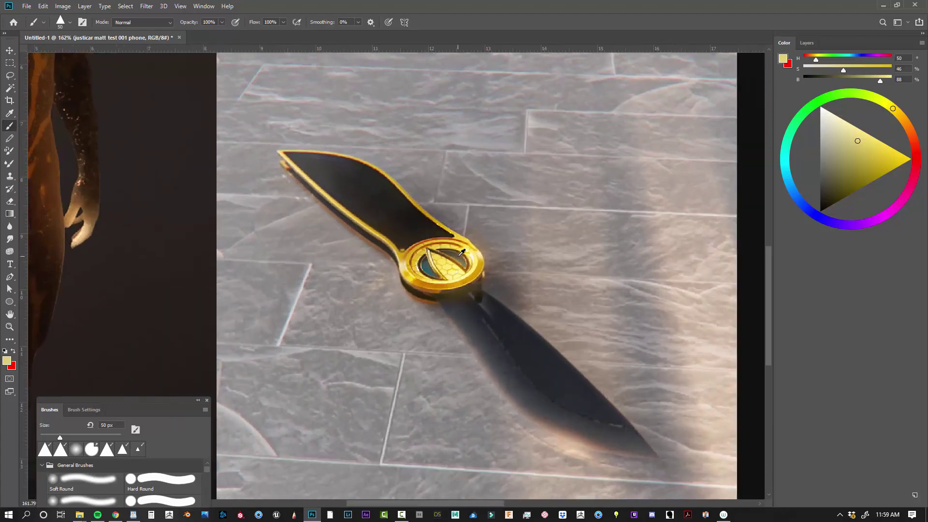
scroll(462, 252, "up", 2)
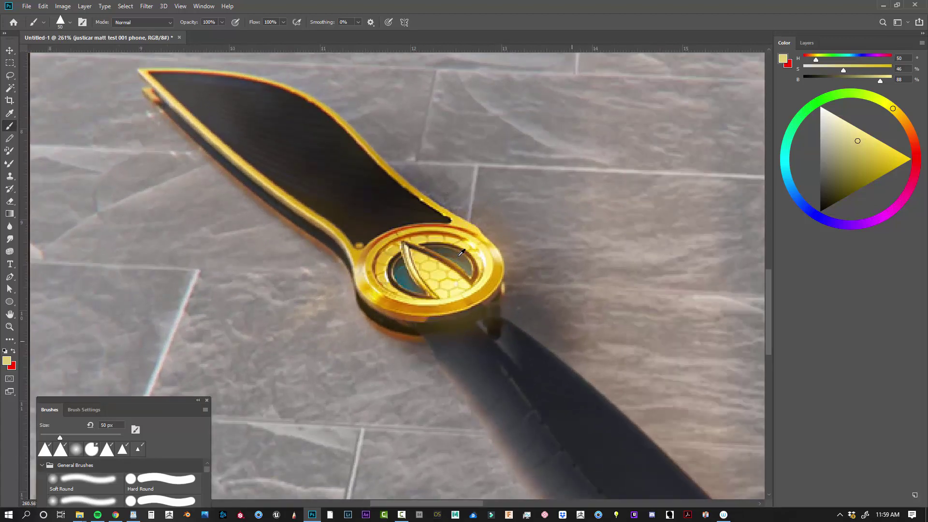
scroll(462, 252, "down", 4)
scroll(462, 252, "up", 5)
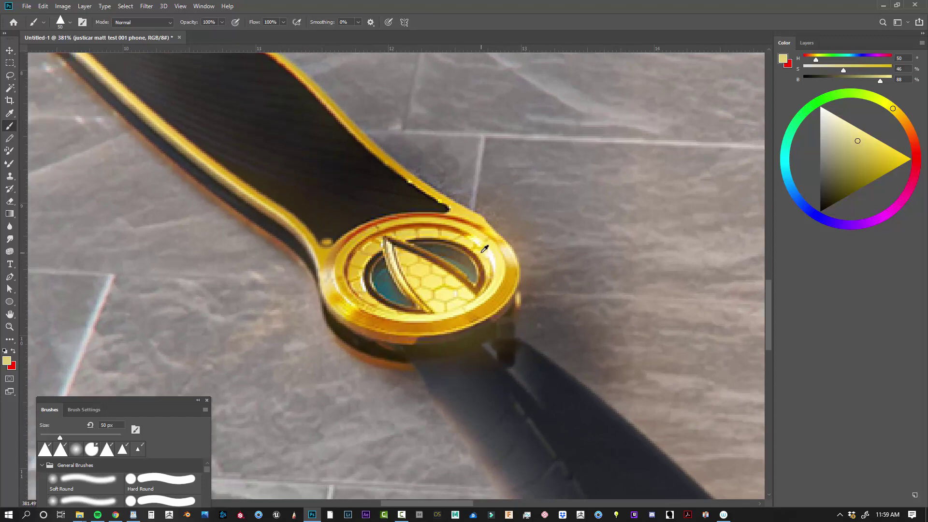
scroll(482, 250, "up", 1)
Sample the orange and red-brown tones along the ring's outer rim where it meets the upper blade.
mouse_move(503, 161)
left_mouse_down()
mouse_move(520, 290)
mouse_move(613, 261)
mouse_move(586, 248)
mouse_move(601, 257)
left_mouse_up()
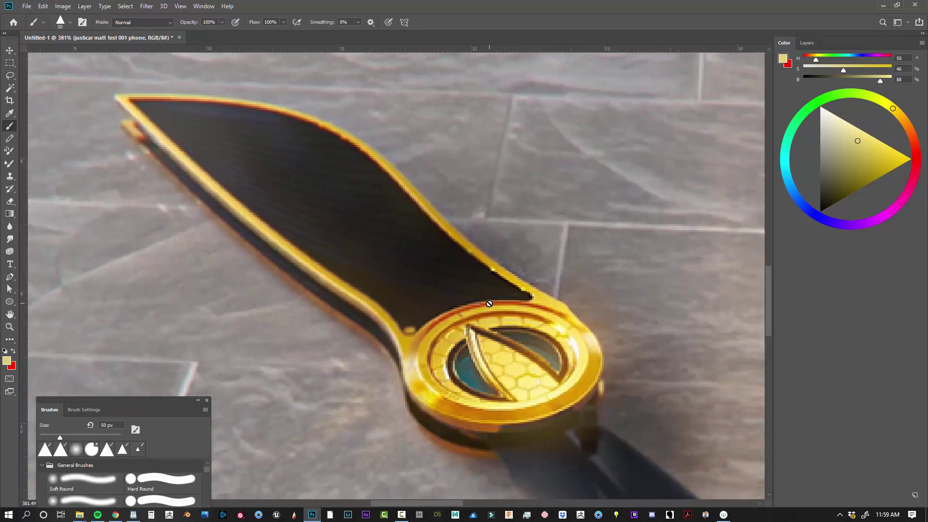
left_click(559, 313, "alt")
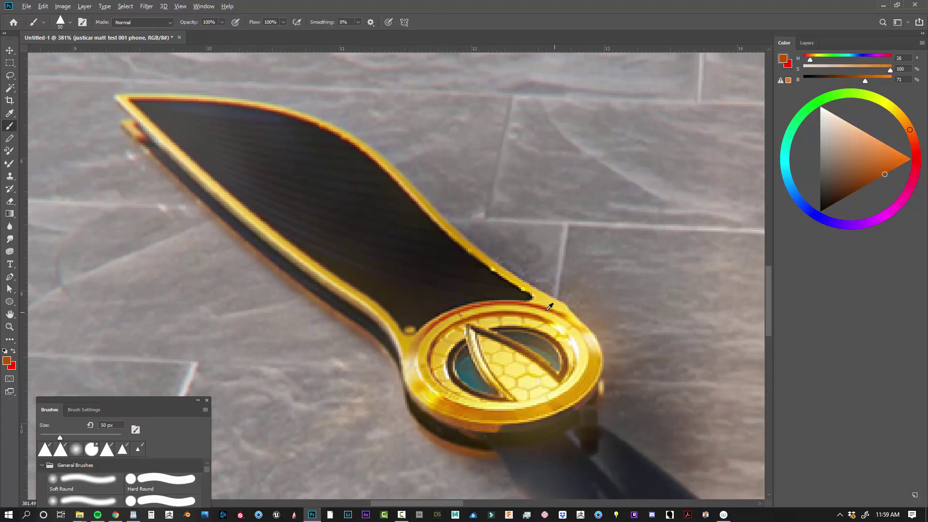
left_click(529, 301, "alt")
left_click(529, 300, "alt")
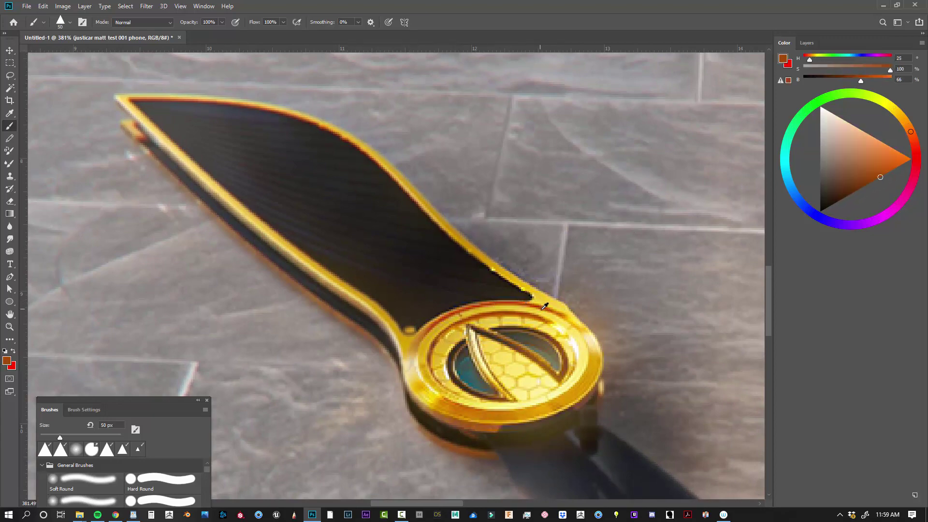
left_click(546, 307, "alt")
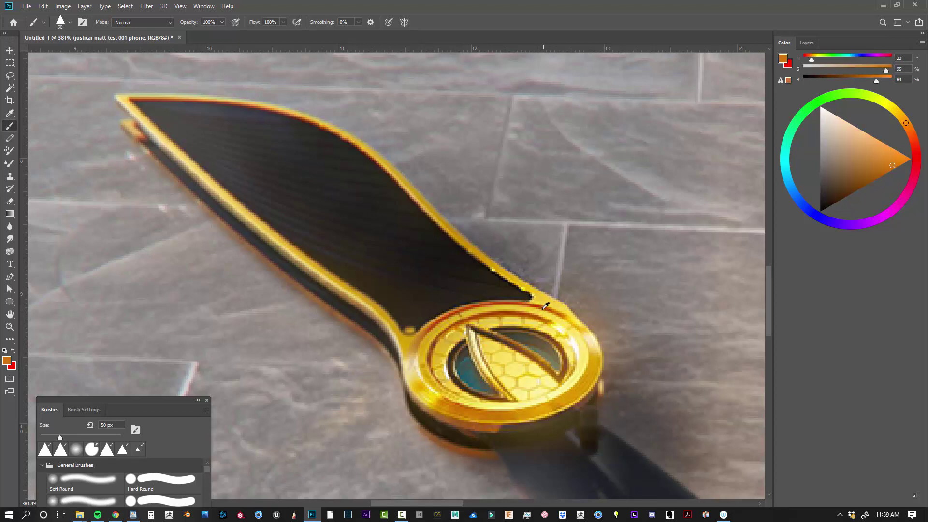
left_click(525, 300, "alt")
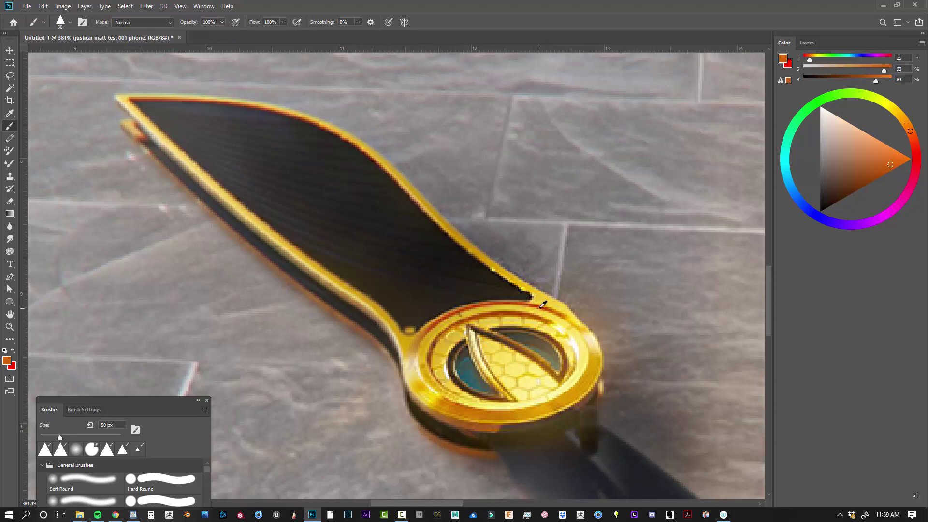
left_click(536, 303, "alt")
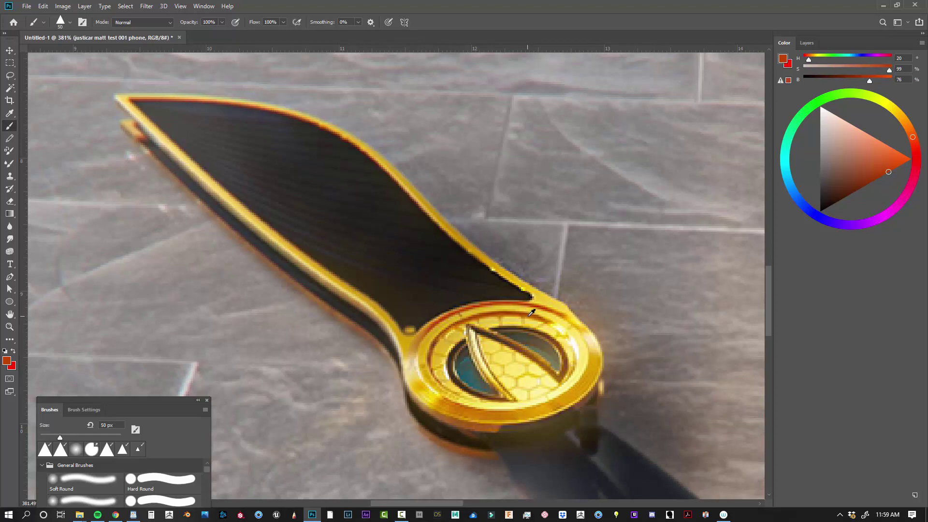
Sample the orange-brown band just inside the ring's upper rim and its transition to the bright yellow gold.
left_click(530, 311, "alt")
left_click(522, 310, "alt")
left_click(522, 309, "alt")
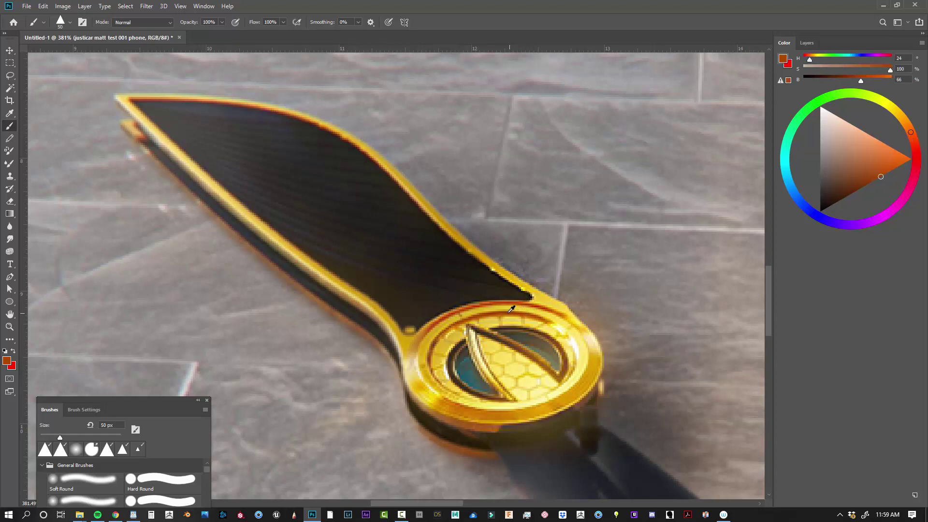
left_click(509, 309, "alt")
left_click(524, 310, "alt")
left_click(530, 311, "alt")
left_click(536, 312, "alt")
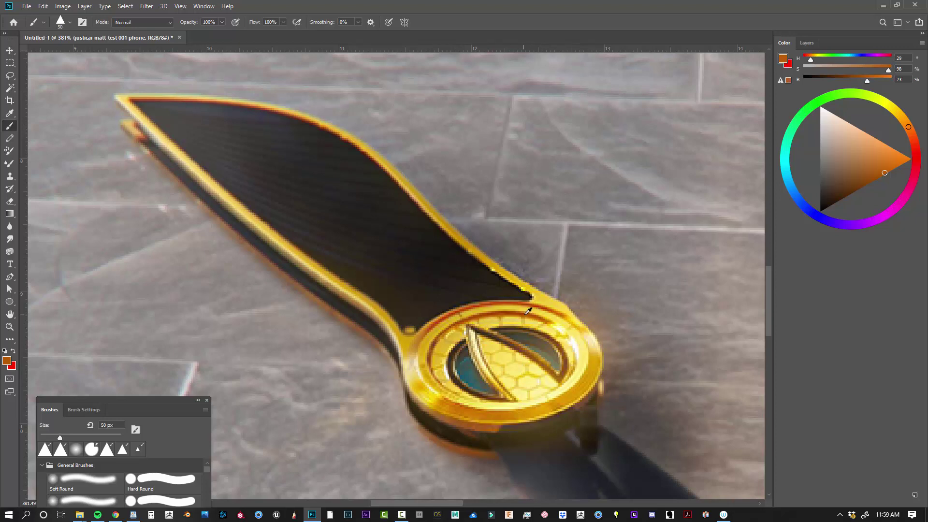
left_click(528, 311, "alt")
left_click(534, 311, "alt")
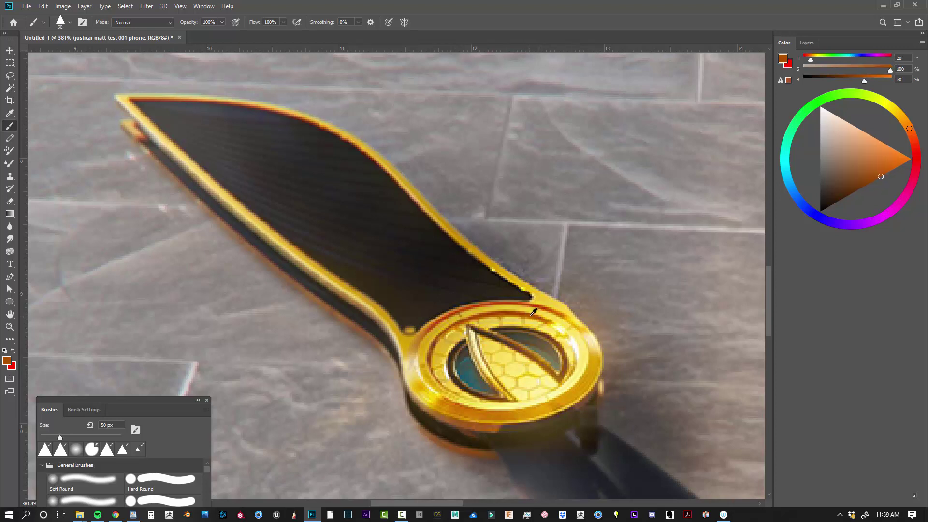
left_click(538, 309, "alt")
left_click(544, 308, "alt")
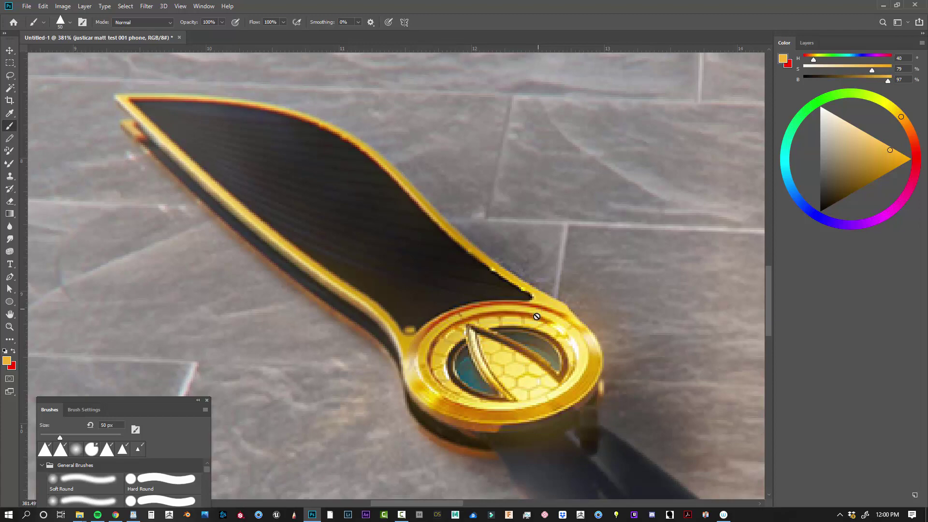
Examine how the knife's gold reads against the dark blades and stone floor, from close-up to alongside the other renders.
scroll(537, 317, "down", 4)
scroll(553, 346, "down", 4)
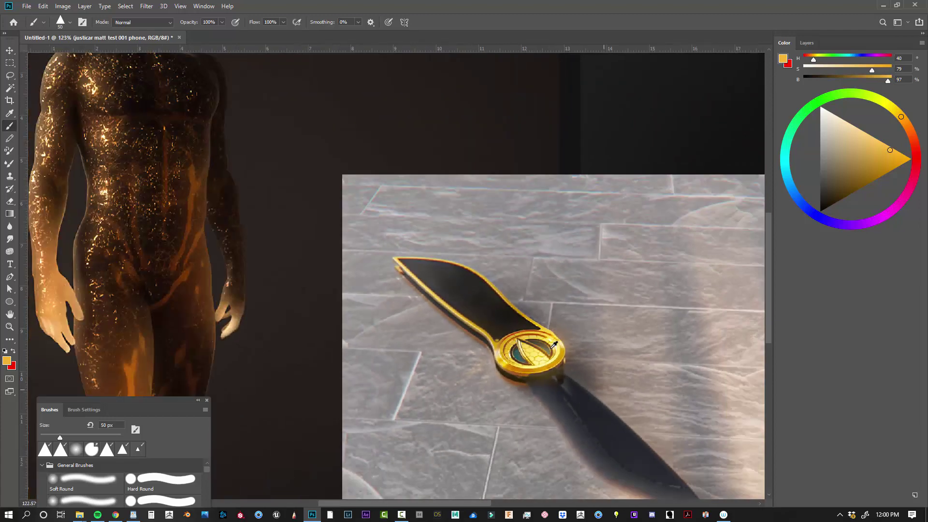
scroll(556, 340, "up", 8)
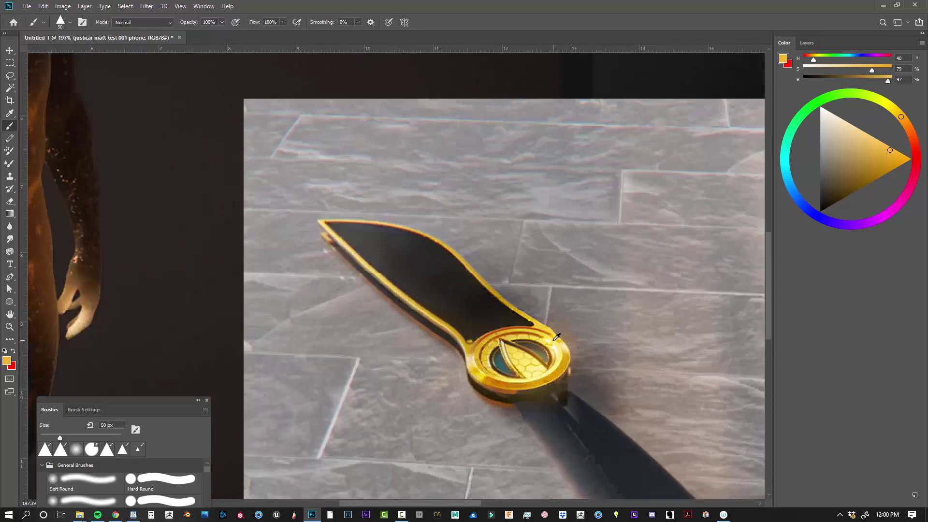
scroll(556, 336, "down", 5)
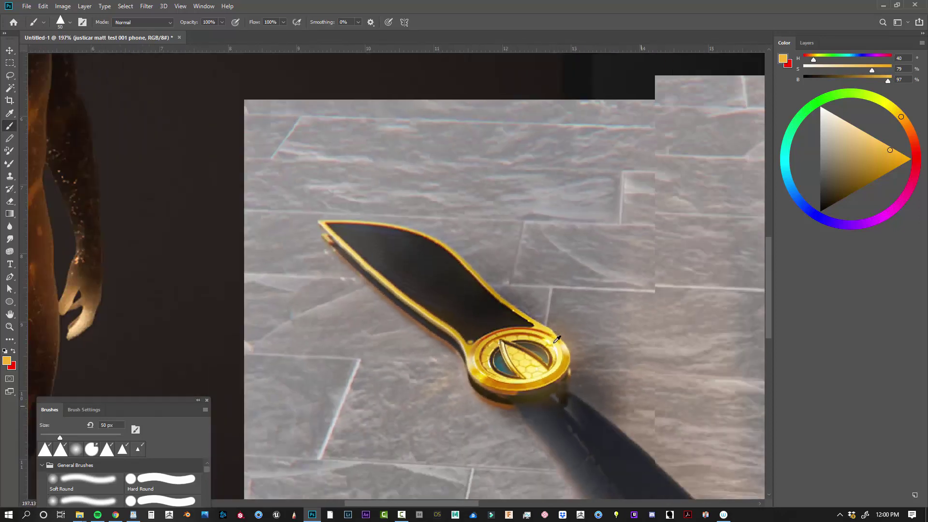
scroll(556, 339, "down", 1)
left_click_drag(642, 387, 504, 294)
scroll(411, 287, "up", 4)
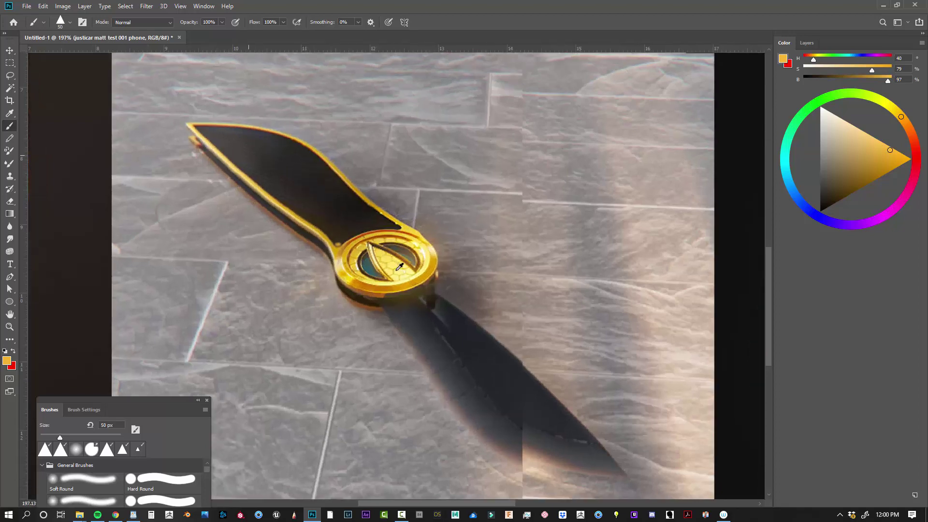
scroll(416, 290, "down", 1)
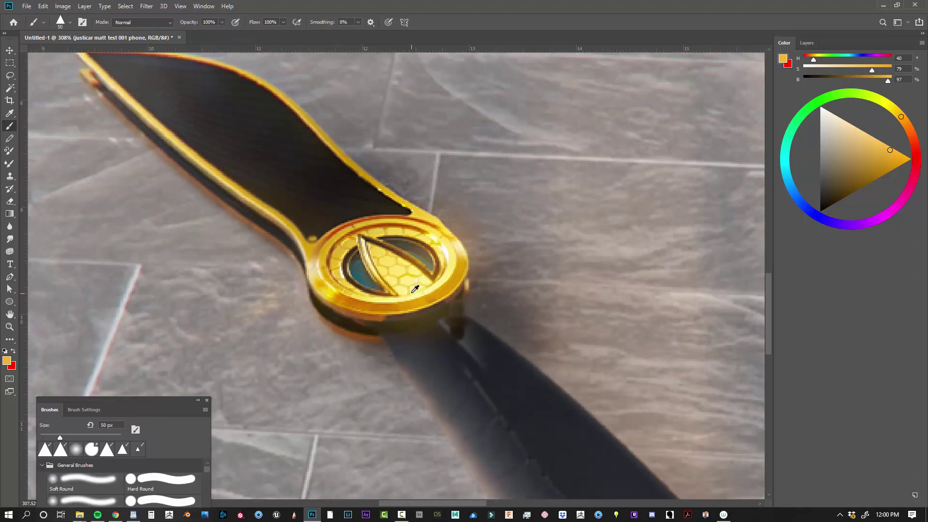
scroll(414, 290, "down", 4)
scroll(391, 301, "down", 1)
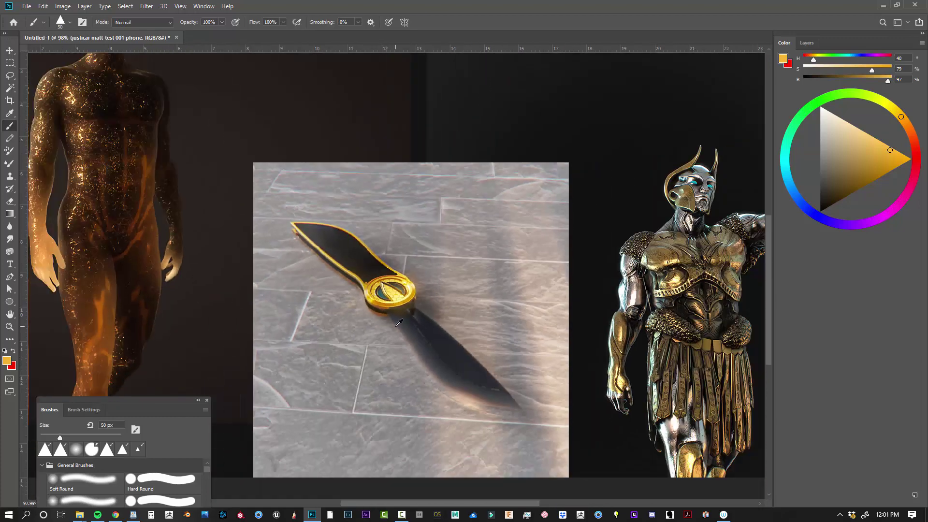
Examine the gold and silver armour on the horned statue's torso and arms up close.
scroll(396, 319, "up", 2)
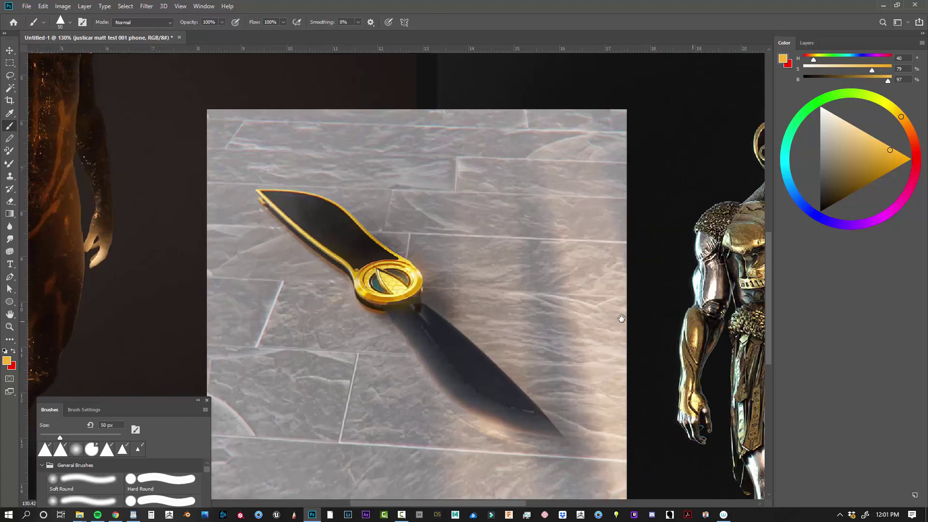
left_click_drag(621, 317, 319, 319)
scroll(500, 215, "up", 2)
scroll(447, 268, "up", 2)
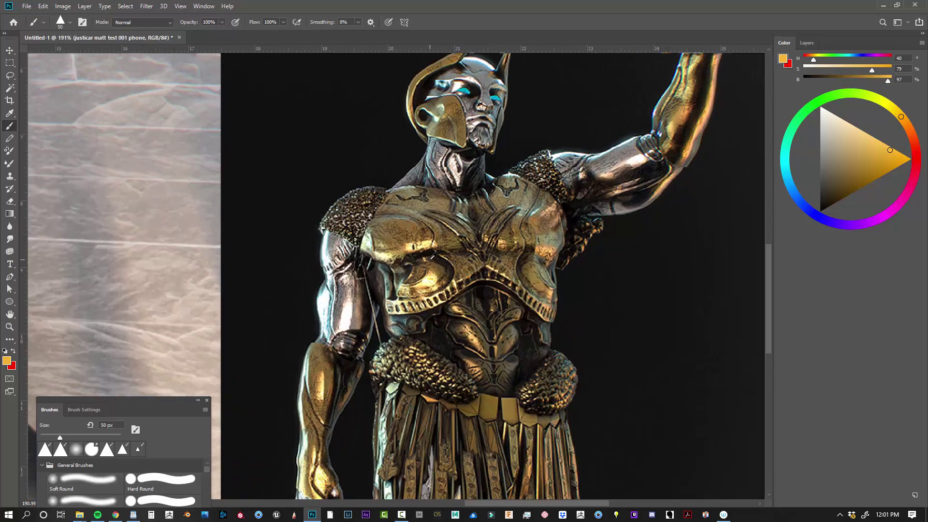